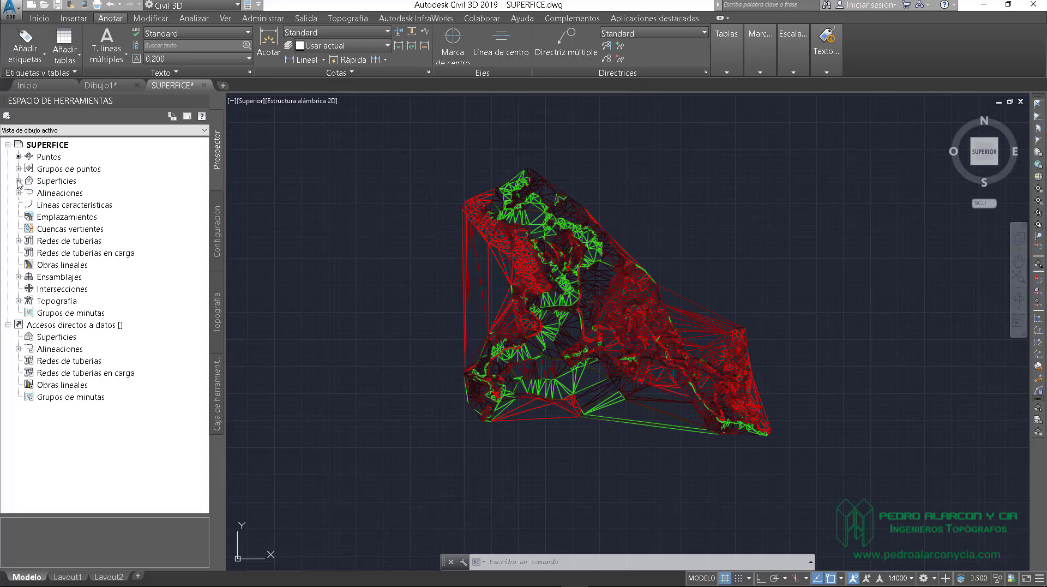
Expand the definition of the surface superfice de prueba within the drawing's Superficies collection
left_click(18, 181)
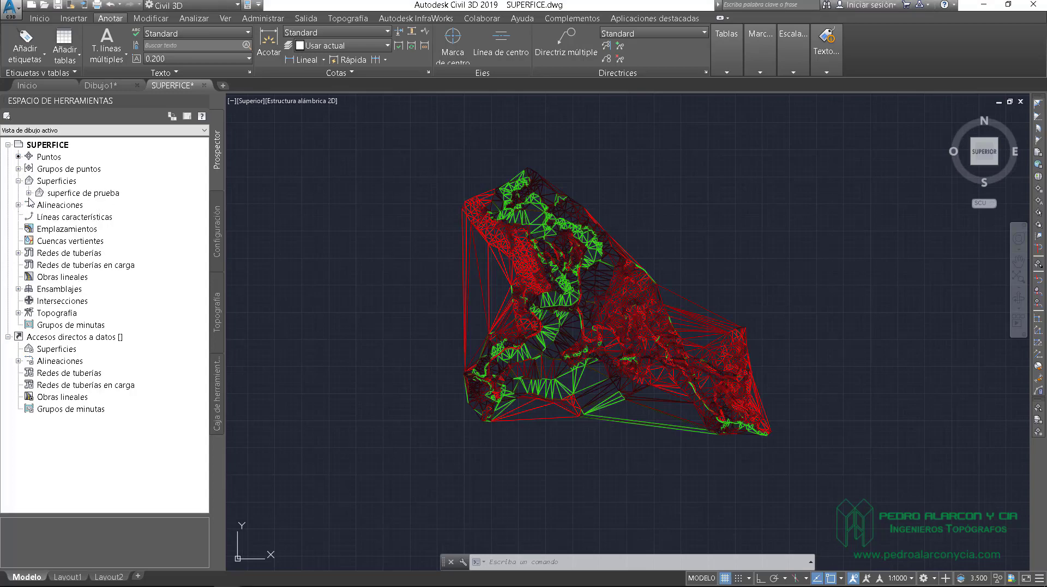
left_click(28, 193)
left_click(39, 229)
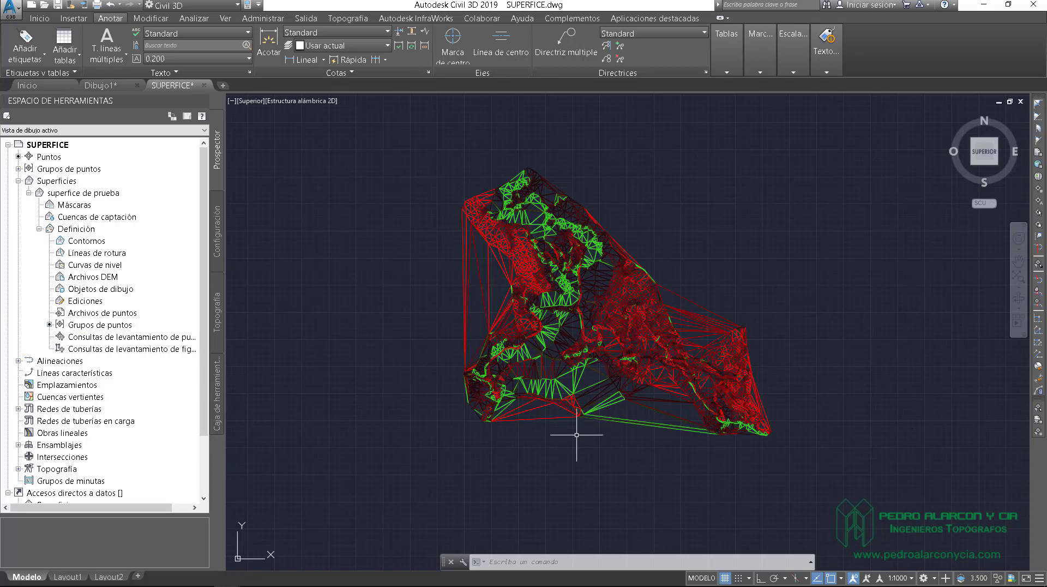
Examine the smoothing methods available for the surface superfice de prueba, leaving without smoothing it
mouse_move(474, 408)
left_click(556, 278)
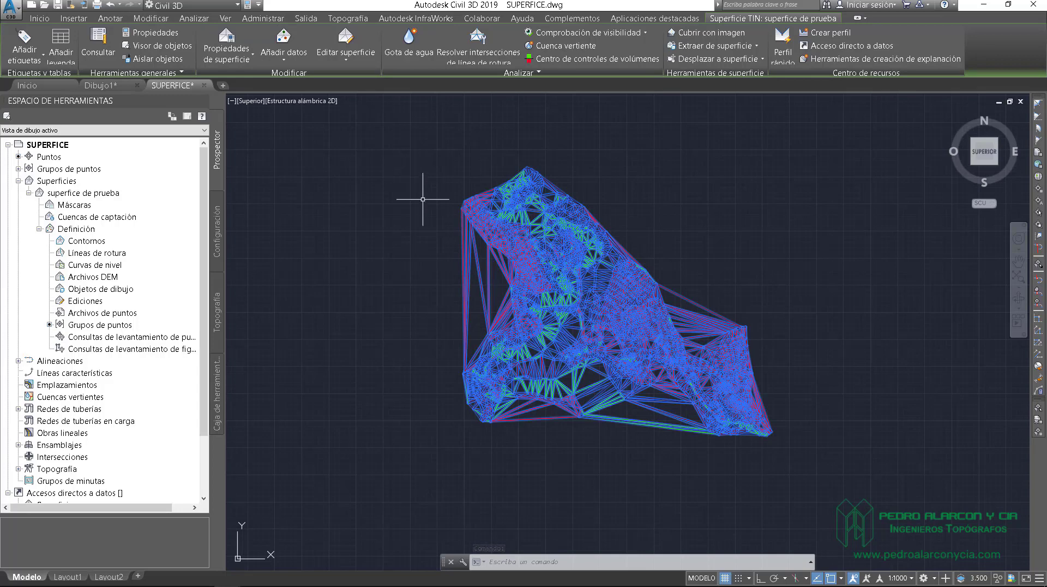
left_click(336, 38)
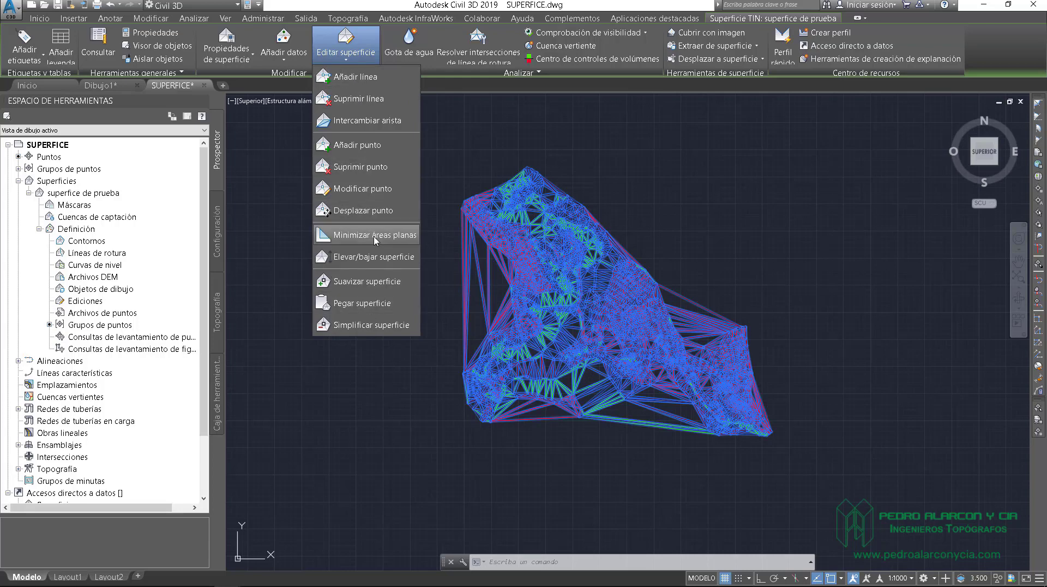
left_click(357, 285)
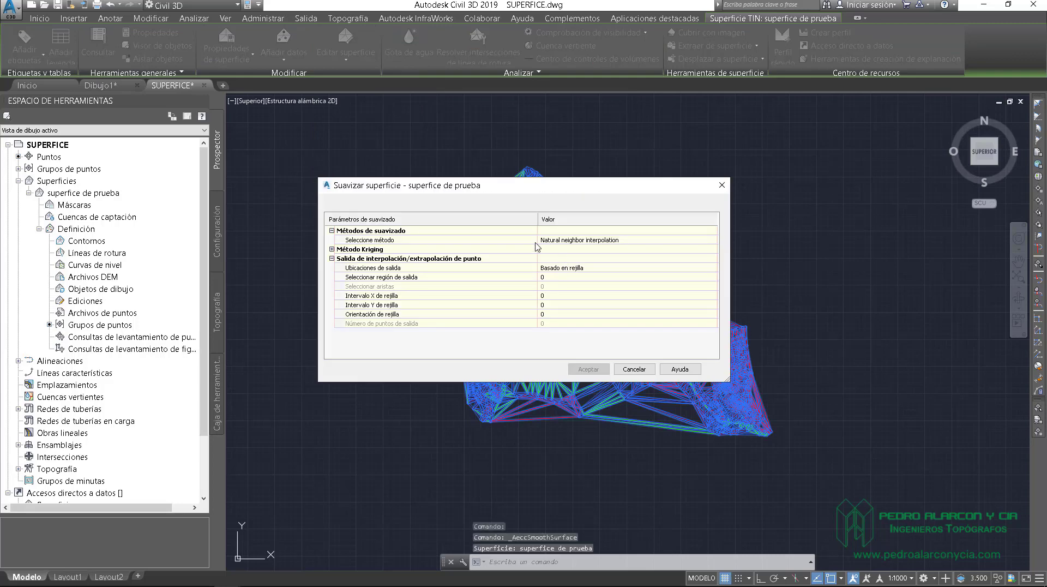
left_click(557, 244)
left_click(579, 240)
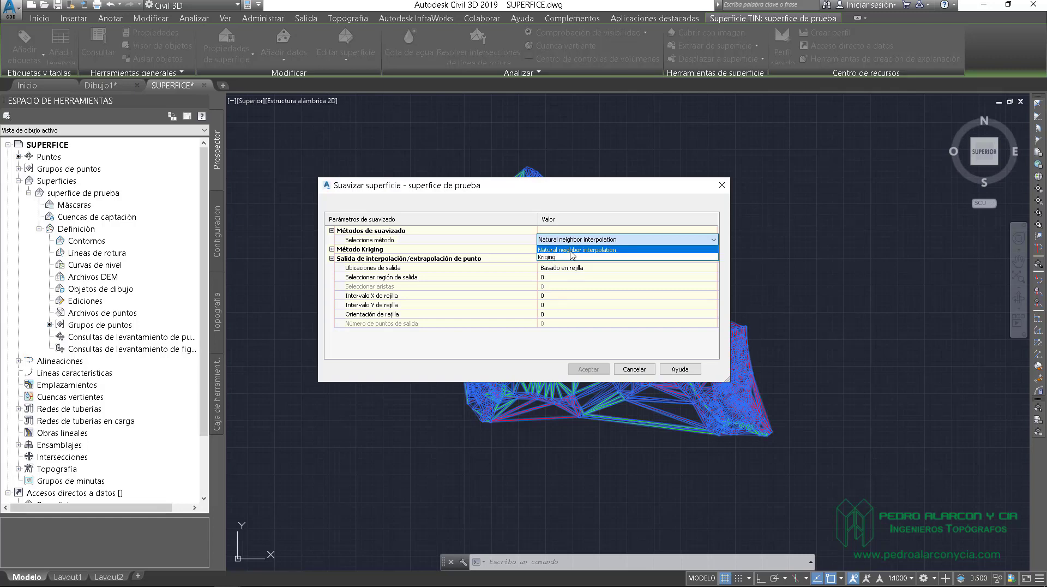
left_click(571, 251)
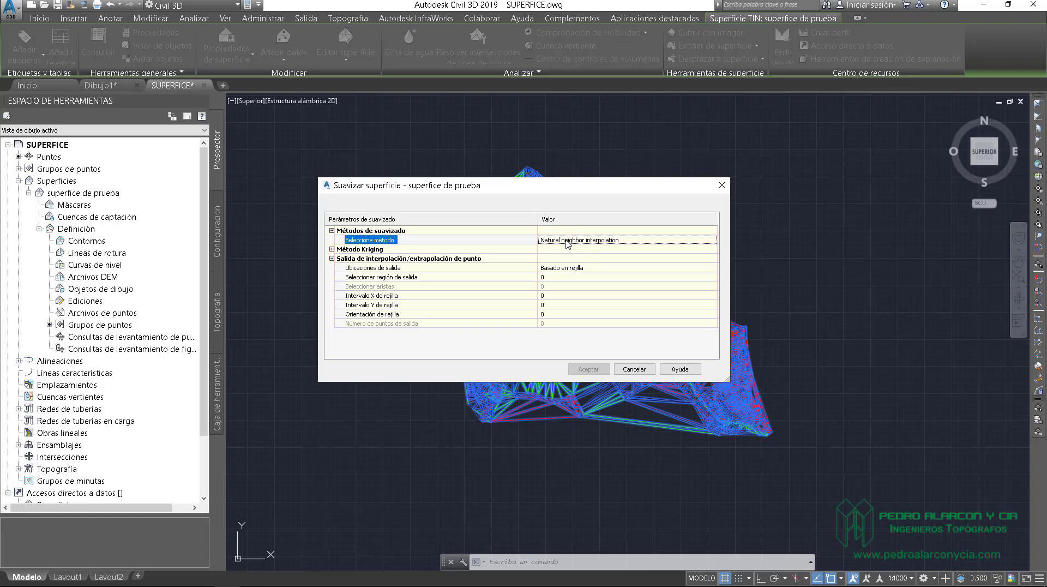
left_click(633, 370)
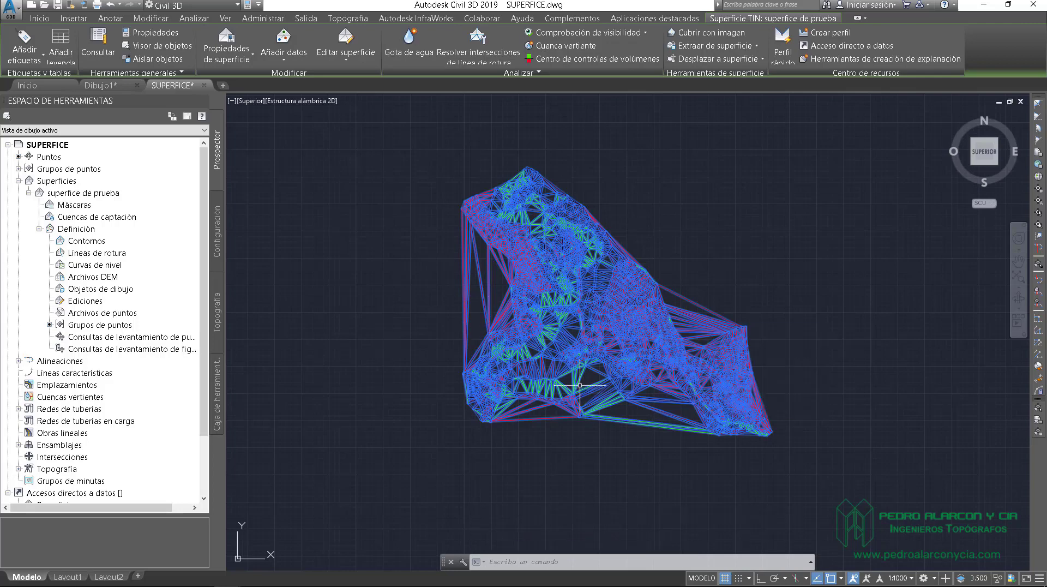
Open the surface properties of superfice de prueba and set the analysis type to Taludes
mouse_move(580, 385)
right_click(567, 288)
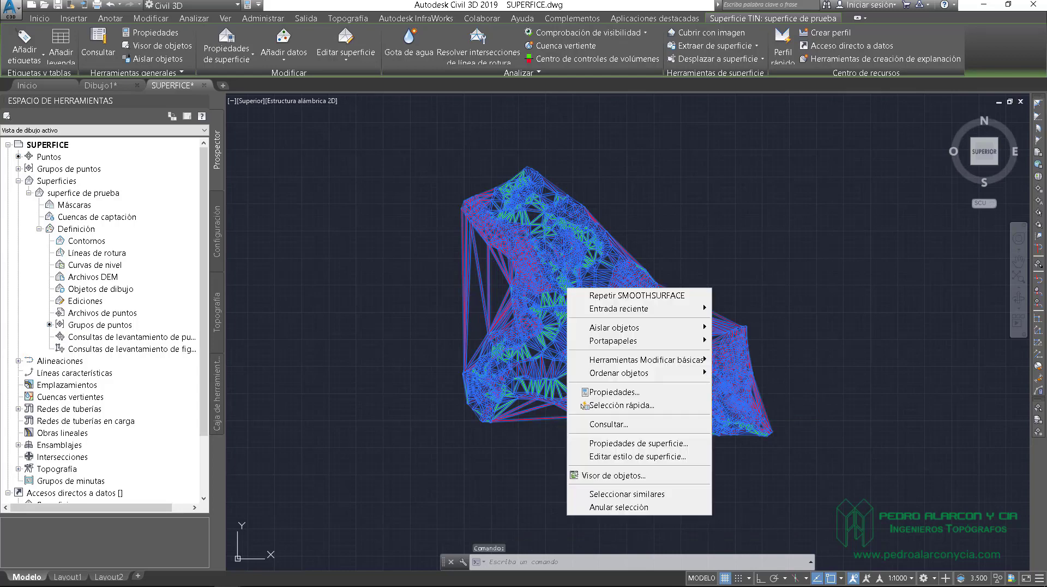
left_click(674, 444)
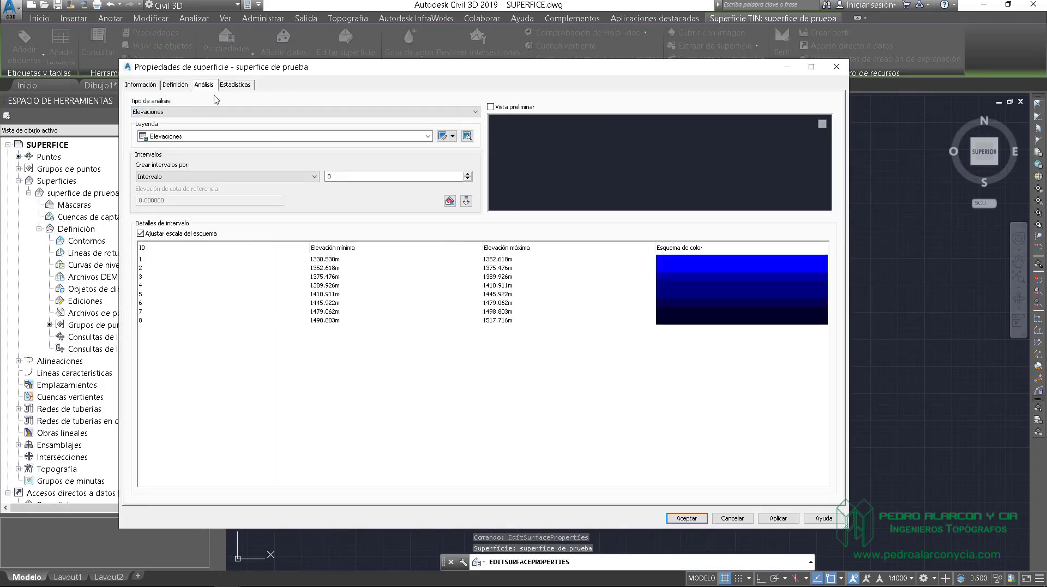
left_click(176, 112)
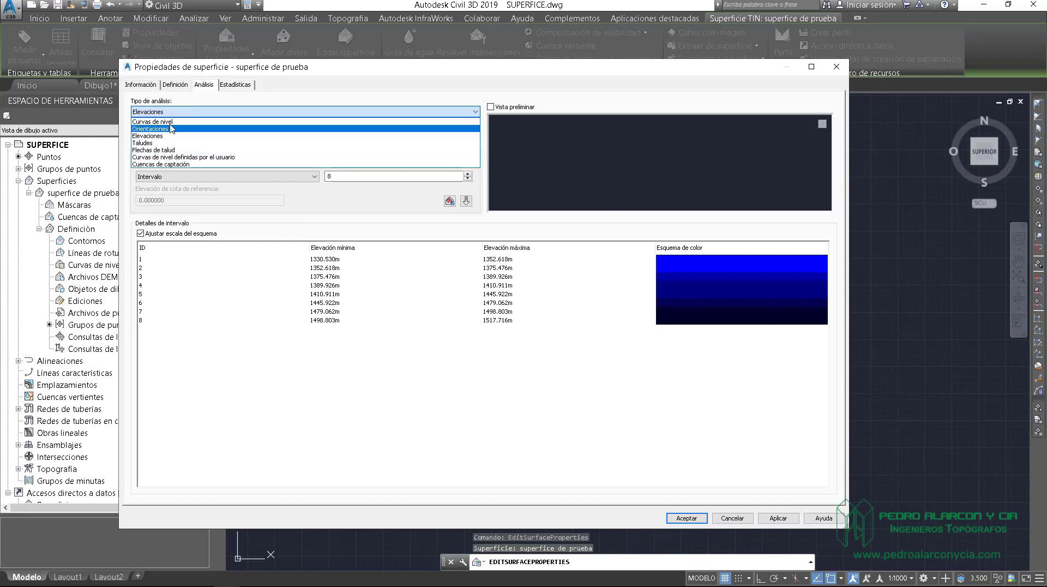
left_click(157, 143)
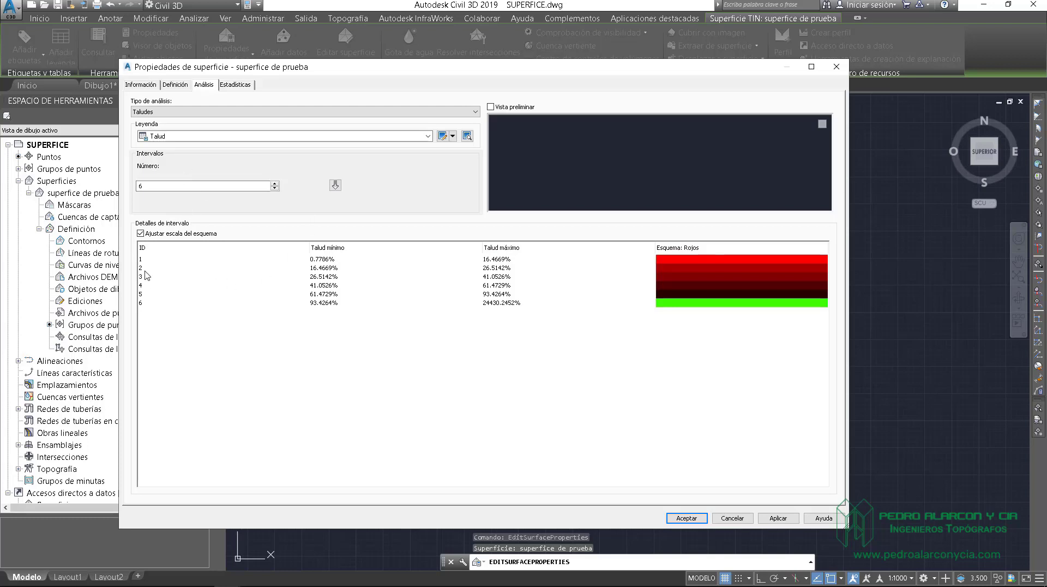
Run the slope analysis with 6 intervals, using green for interval 6, and apply it to the surface
left_click(248, 187)
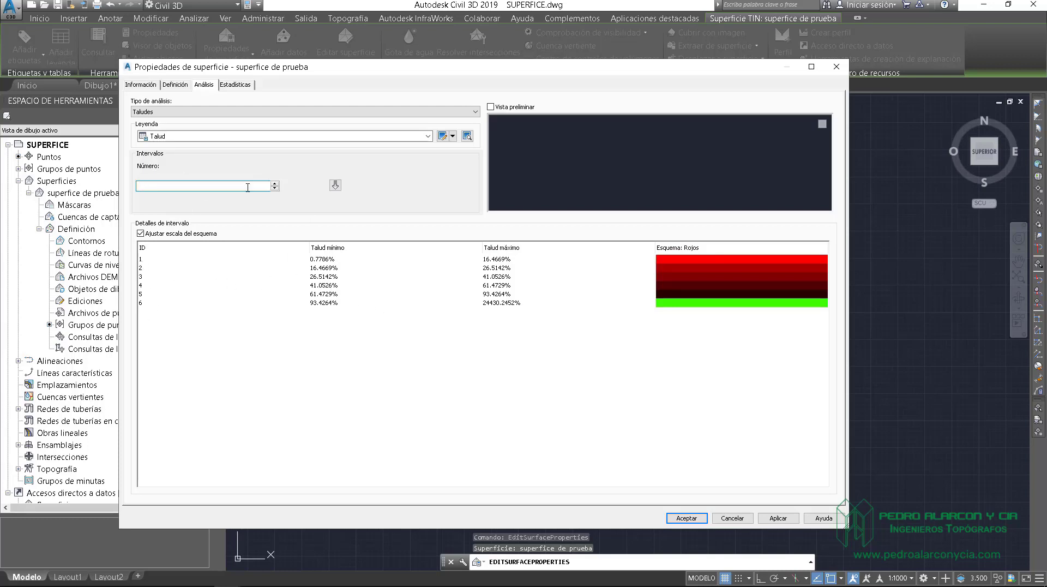
left_click(335, 186)
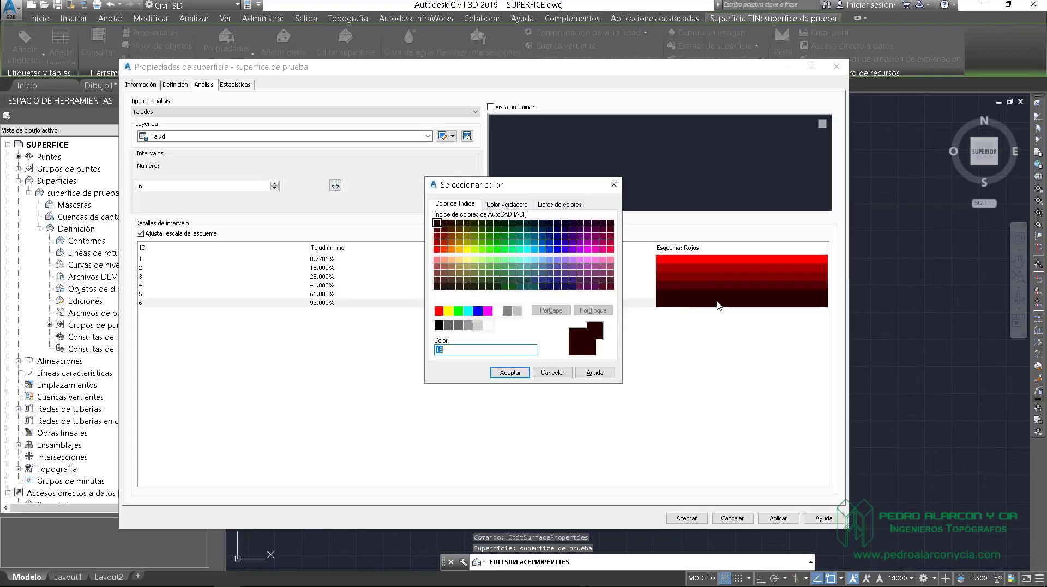
left_click(490, 249)
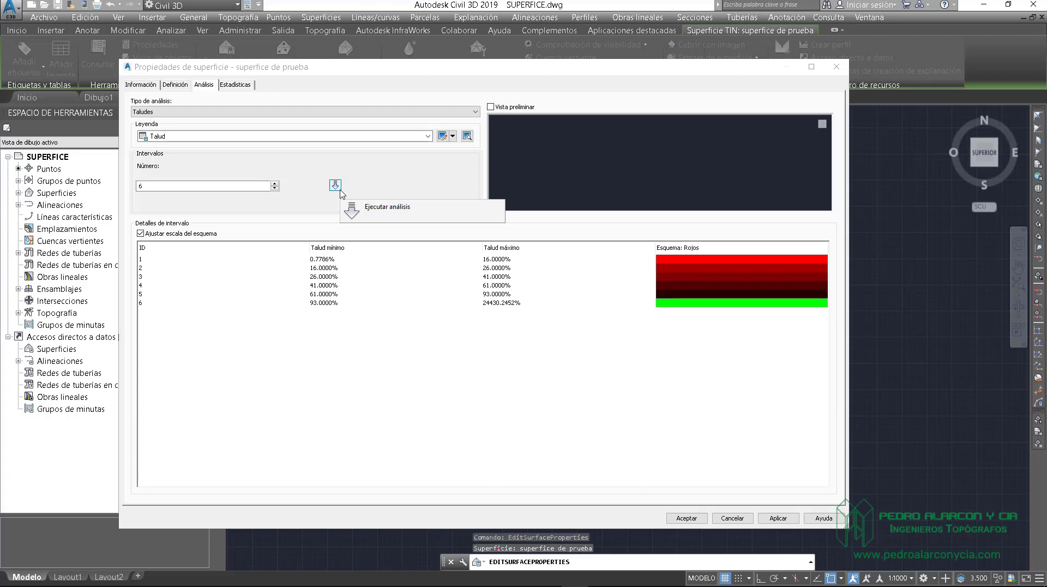
left_click(339, 188)
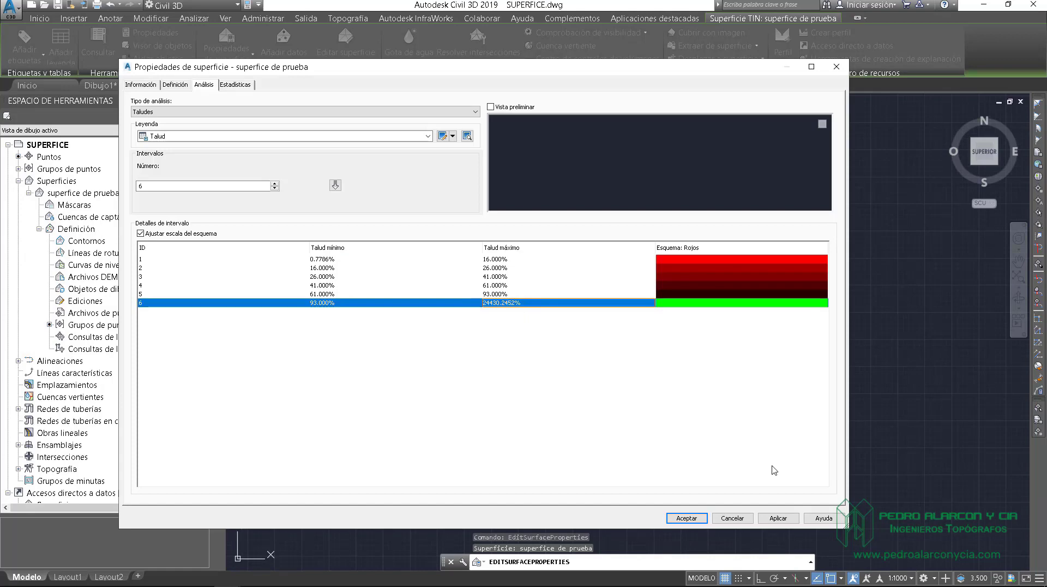
left_click(779, 518)
left_click(686, 518)
Check the Taludes component's visibility in the surface style for the Planta and Modelo orientations, and apply the style
right_click(597, 305)
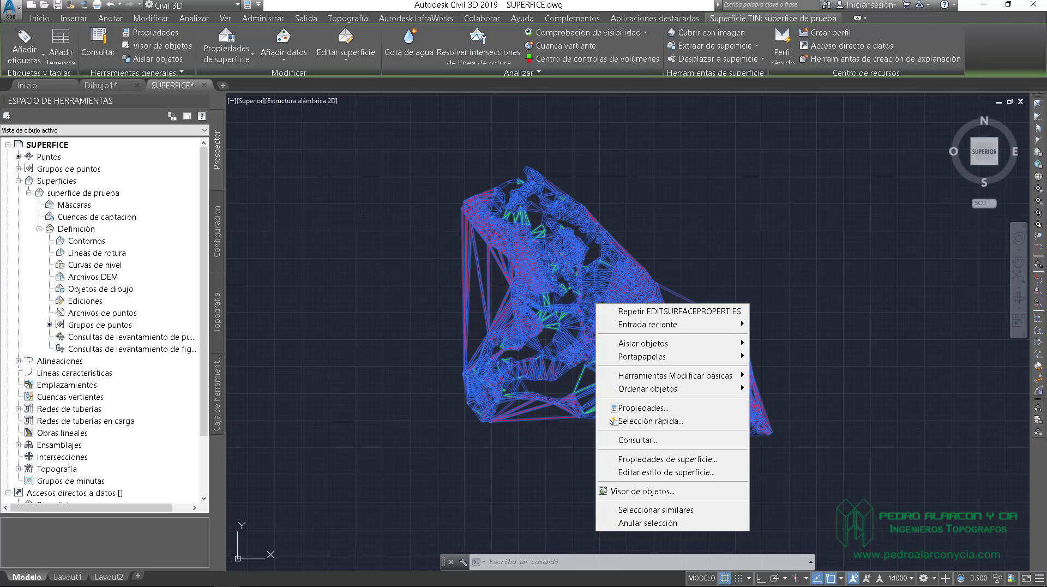
left_click(660, 472)
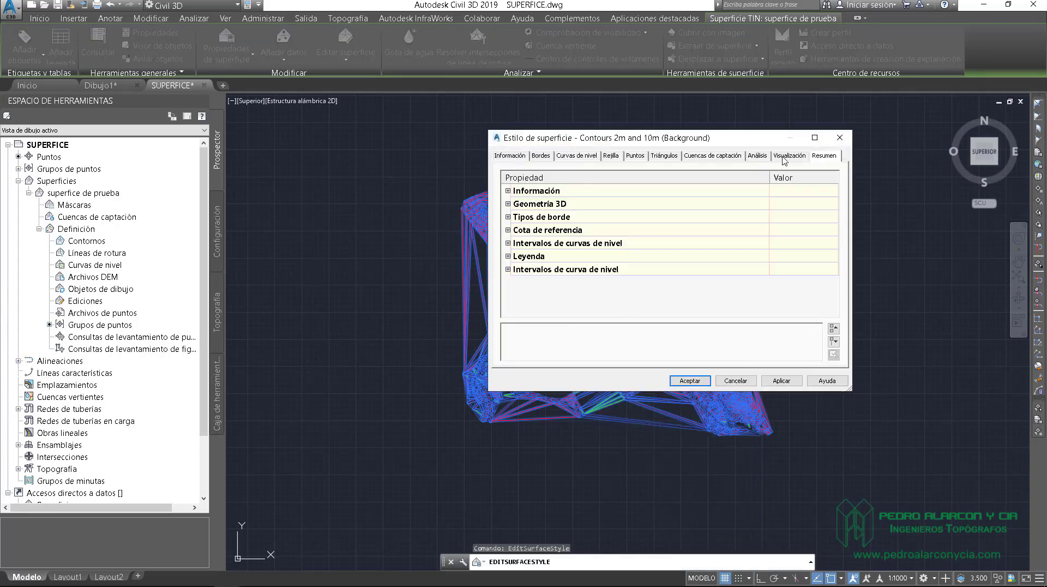
left_click(788, 156)
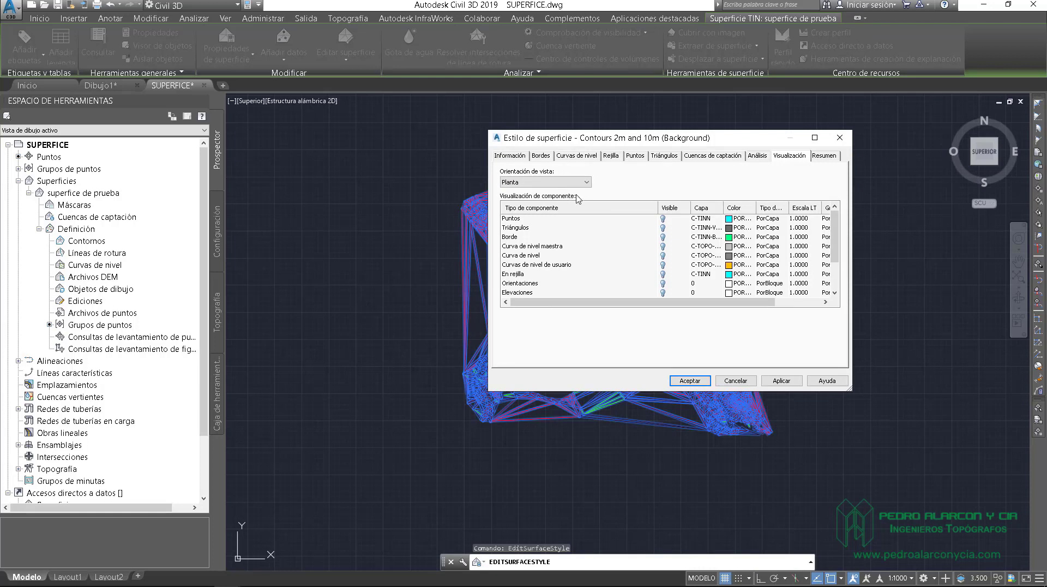
scroll(656, 248, "down", 2)
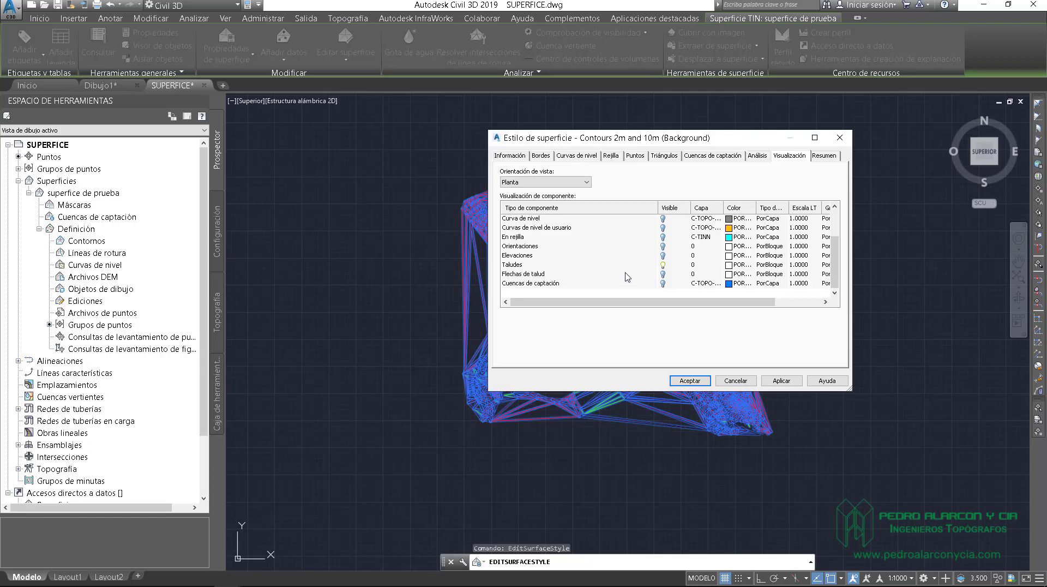
left_click(567, 182)
left_click(511, 195)
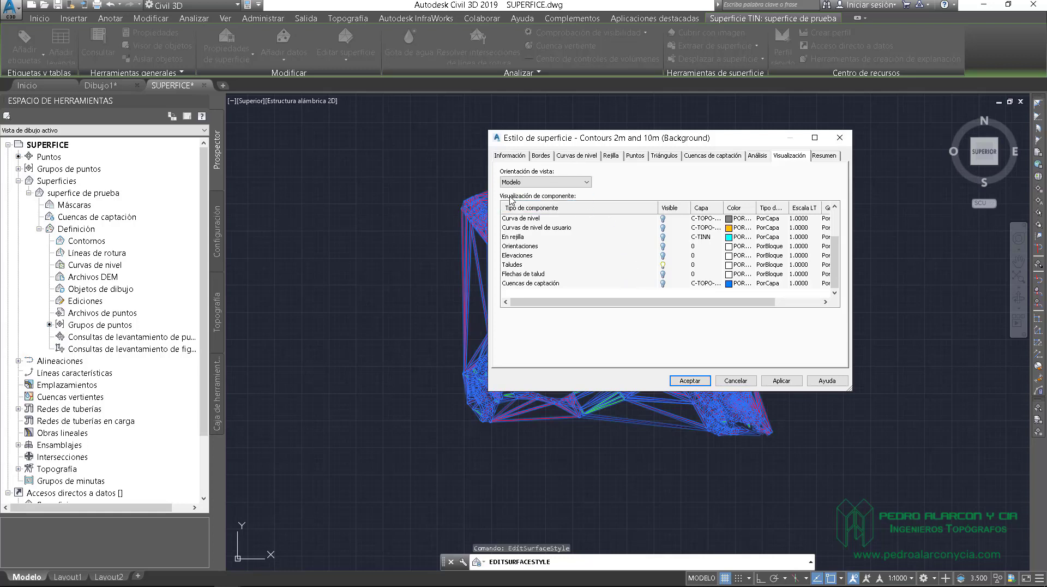
left_click(655, 266)
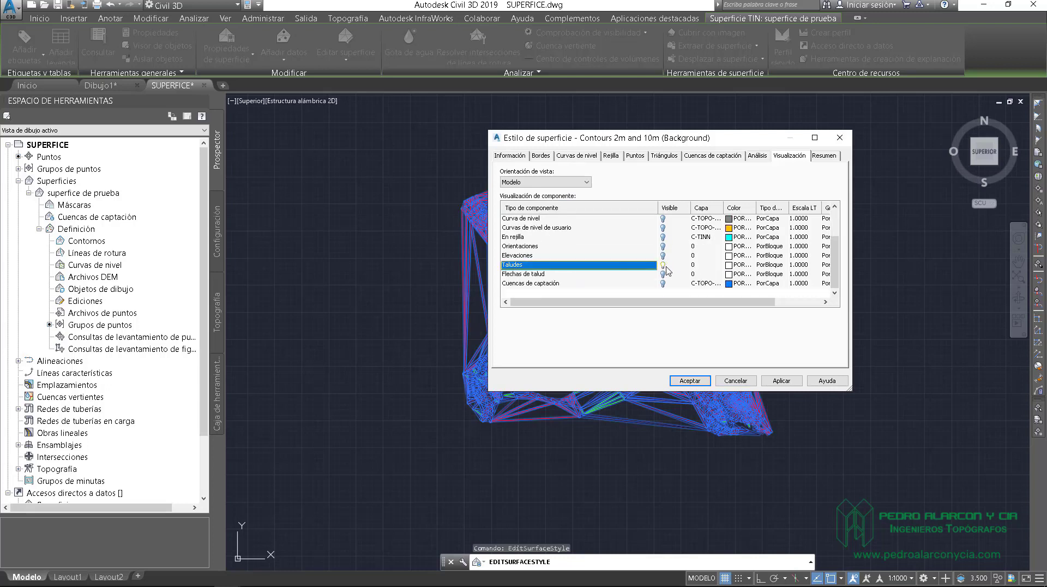
left_click(549, 183)
left_click(548, 189)
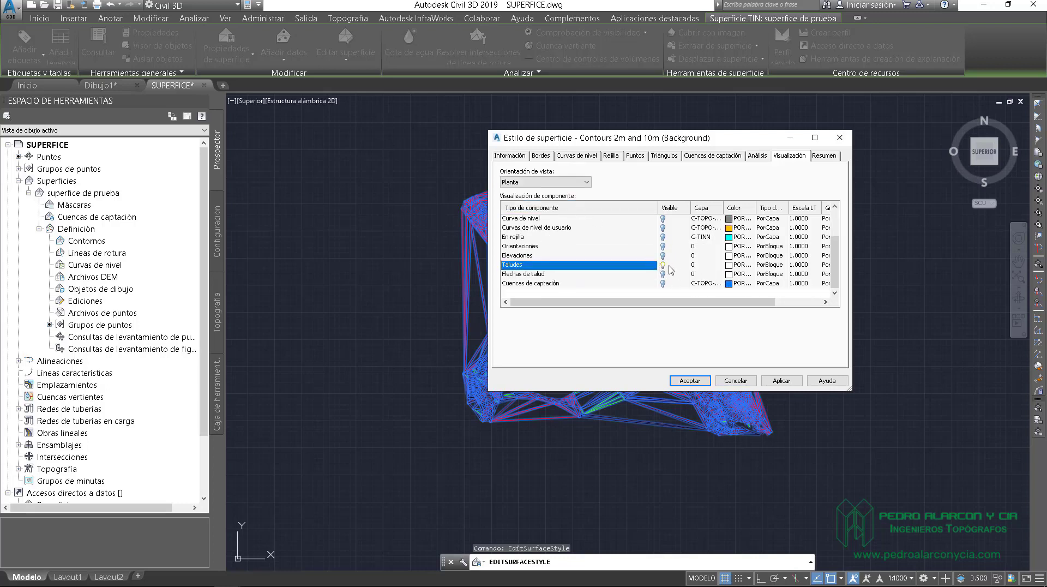
left_click(781, 381)
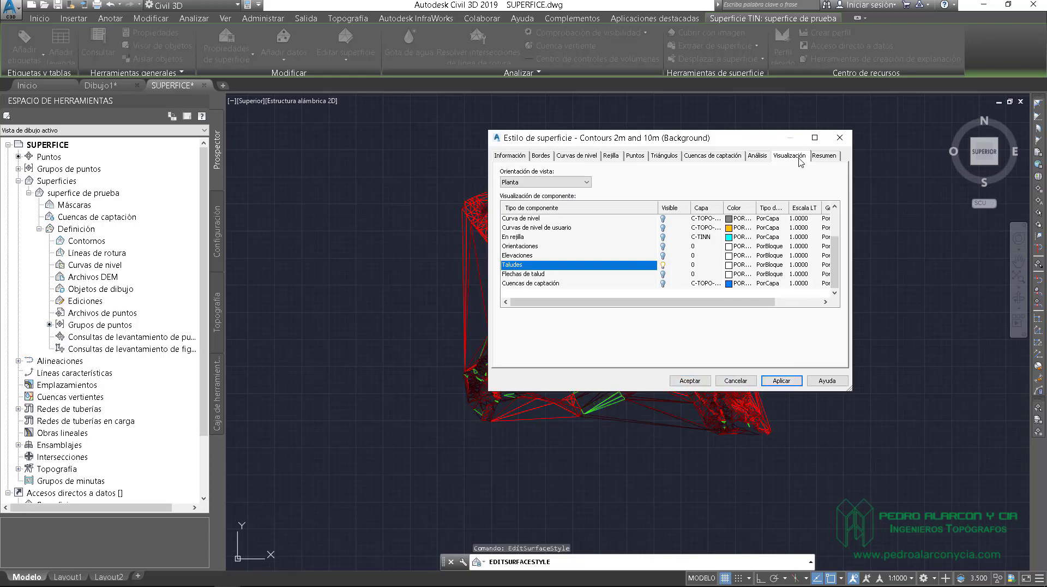
Review the color scheme, number of intervals and interval precision under Taludes in the surface style summary
left_click(829, 159)
scroll(570, 254, "down", 7)
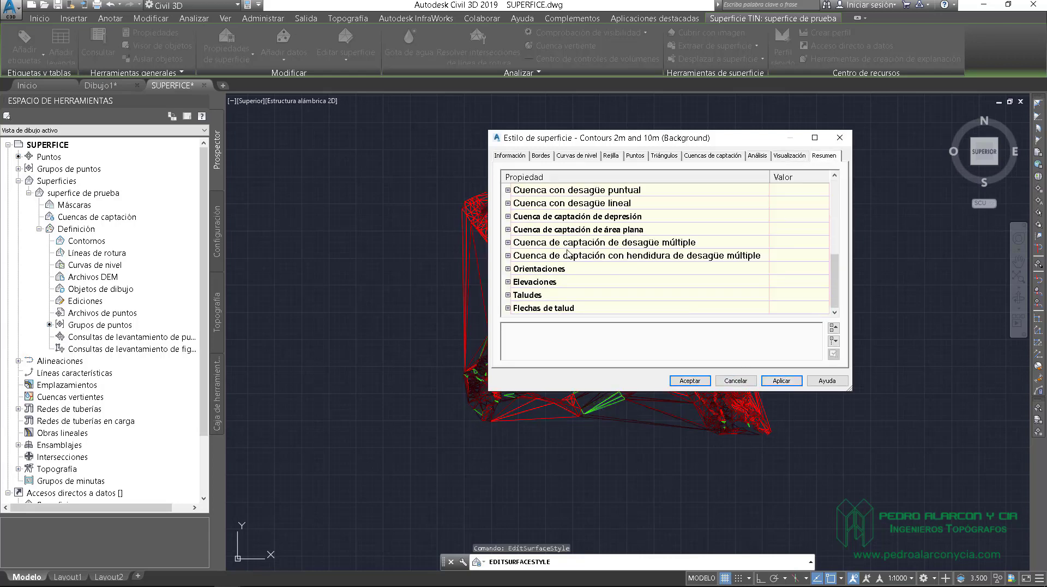
left_click(508, 295)
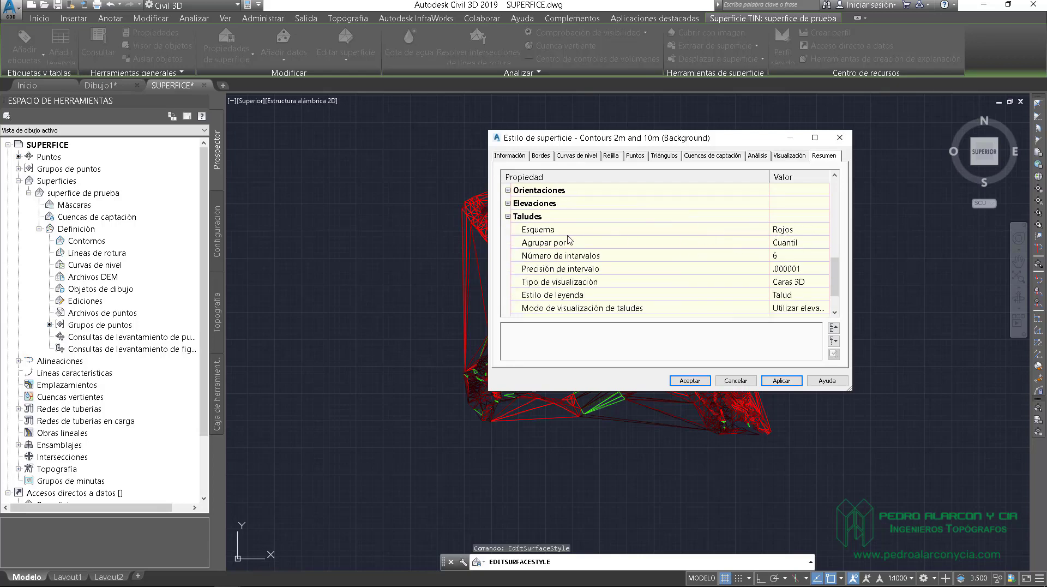
left_click(807, 234)
left_click(808, 235)
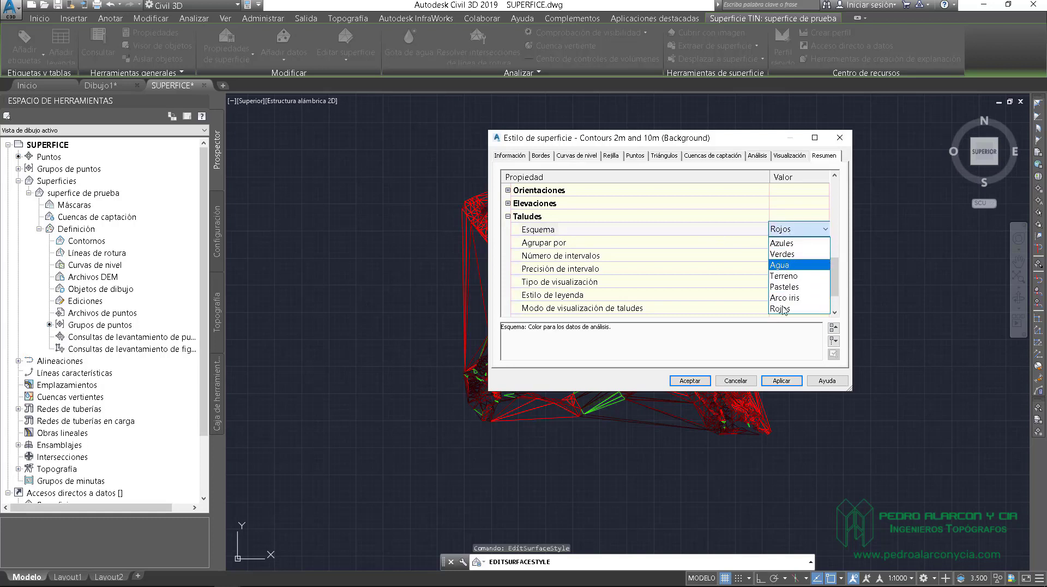
left_click(790, 228)
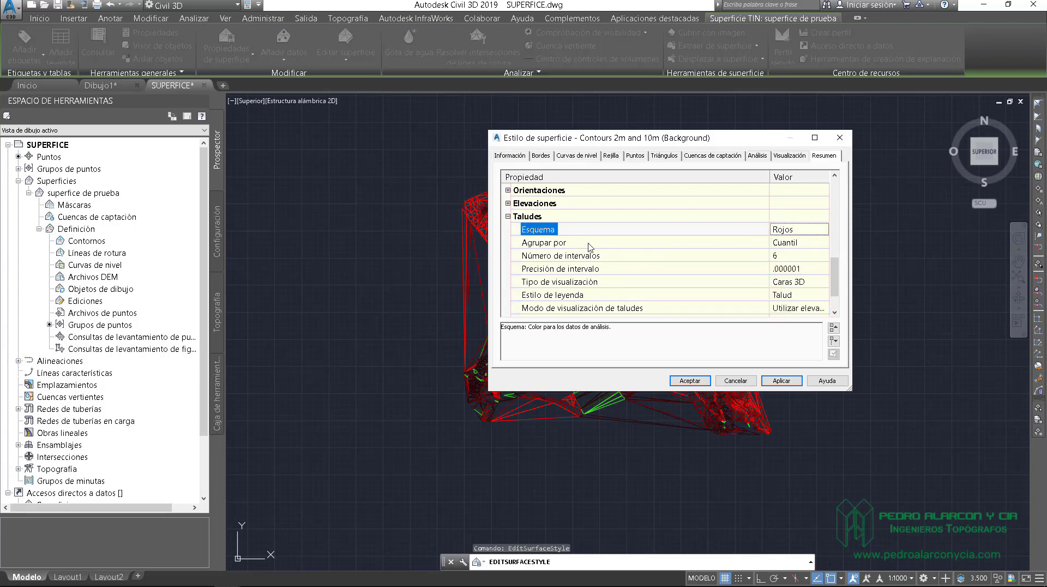
left_click(796, 255)
left_click(799, 270)
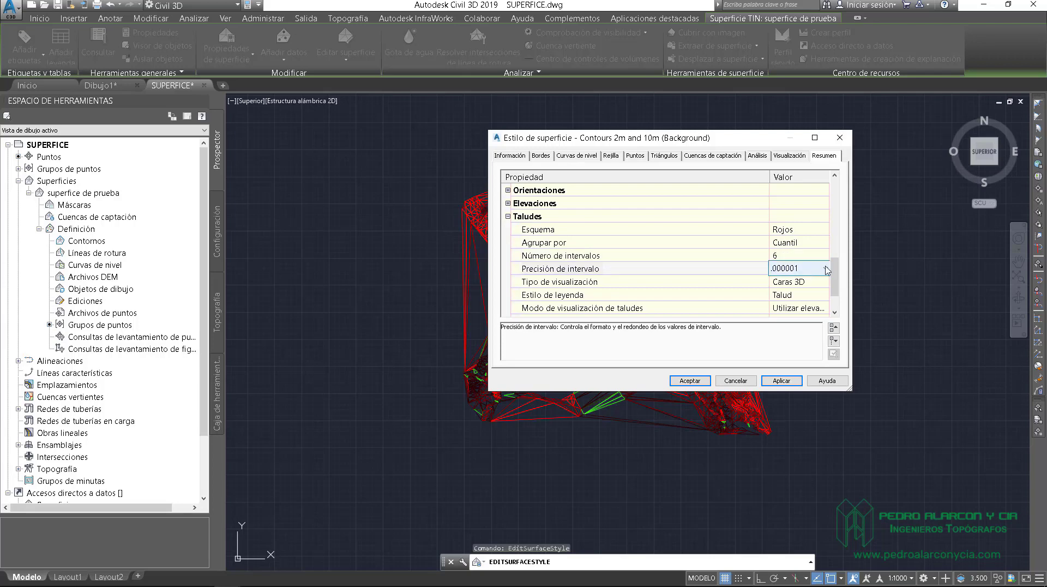
scroll(806, 256, "down", 1)
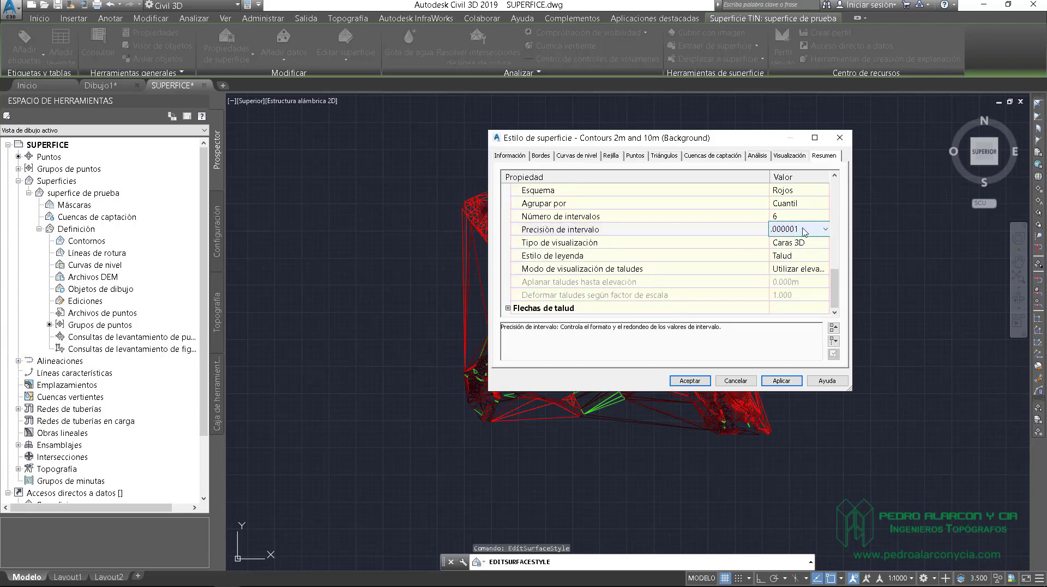
Set the display type of the surface style's slopes to Sólido 2D
left_click(784, 243)
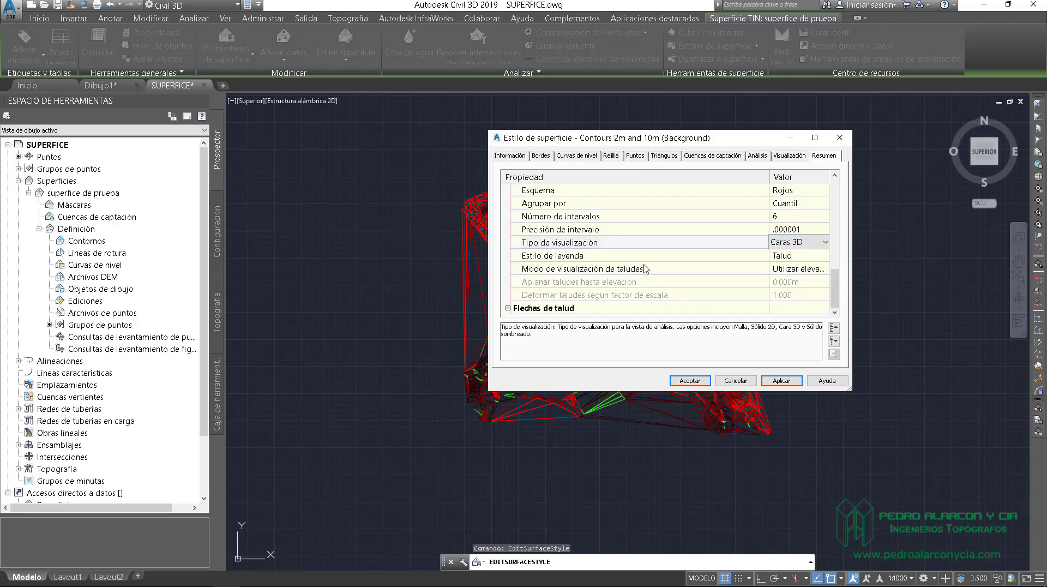
left_click(801, 243)
left_click(799, 251)
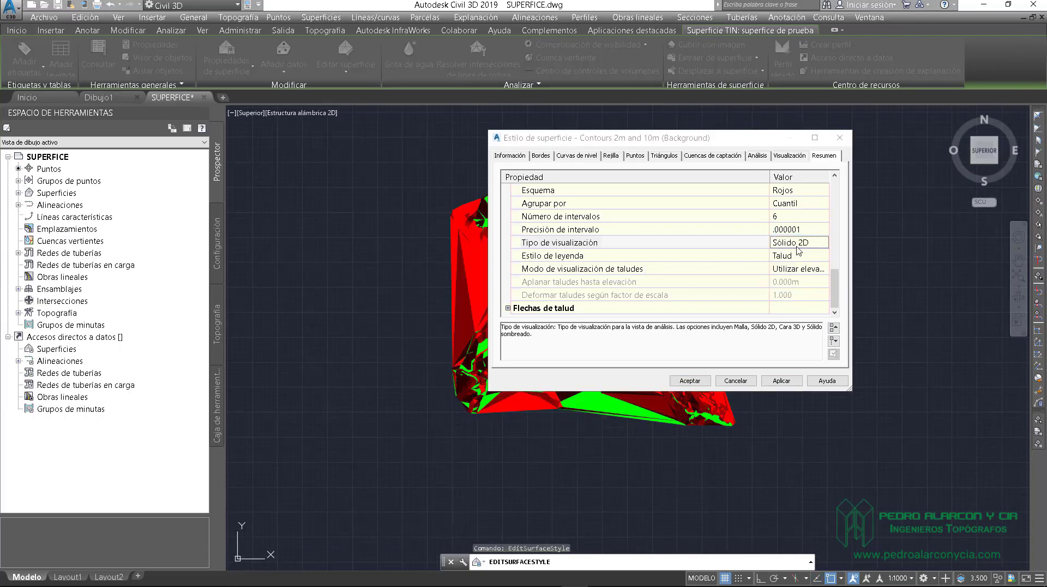
left_click(796, 246)
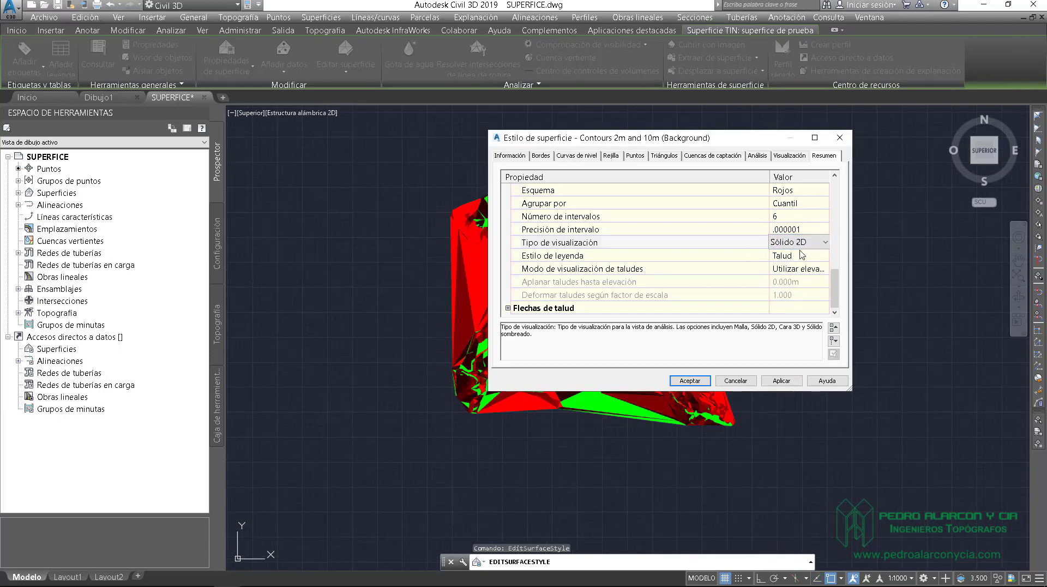
left_click(806, 245)
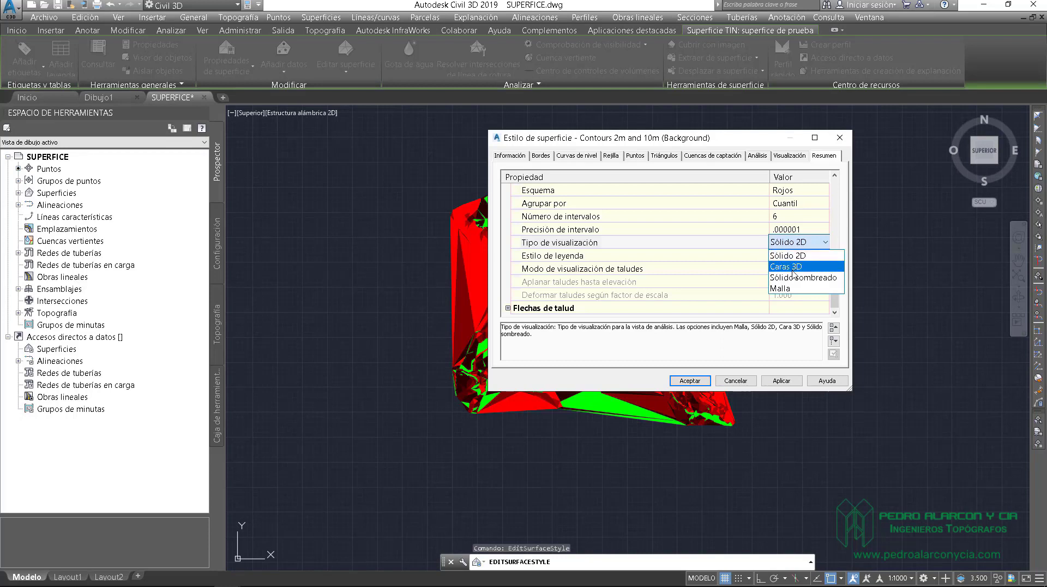
left_click(801, 255)
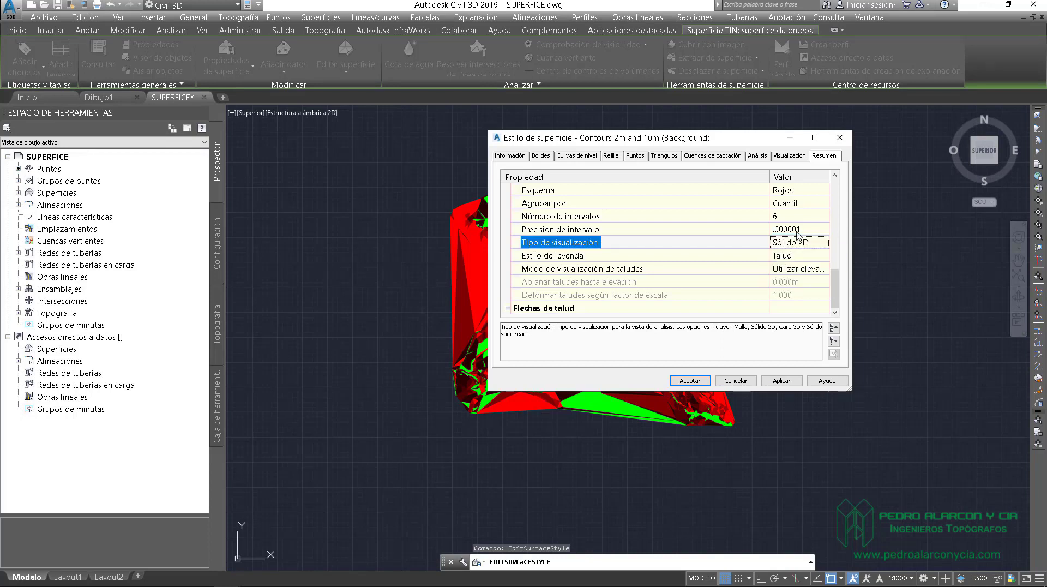
Apply the surface style and inspect the surface from a tilted angle in the object viewer
left_click(790, 382)
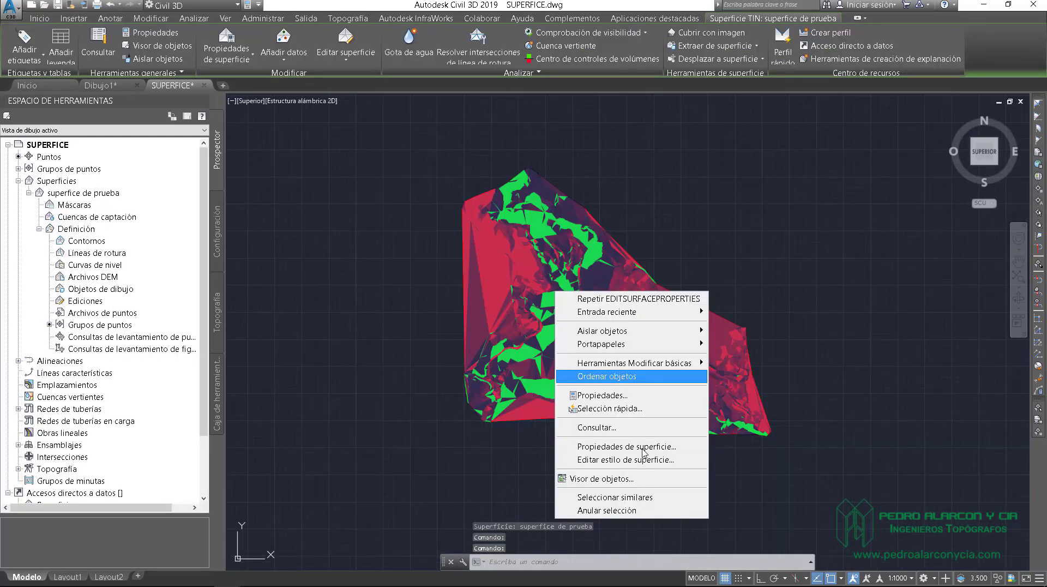
left_click(629, 478)
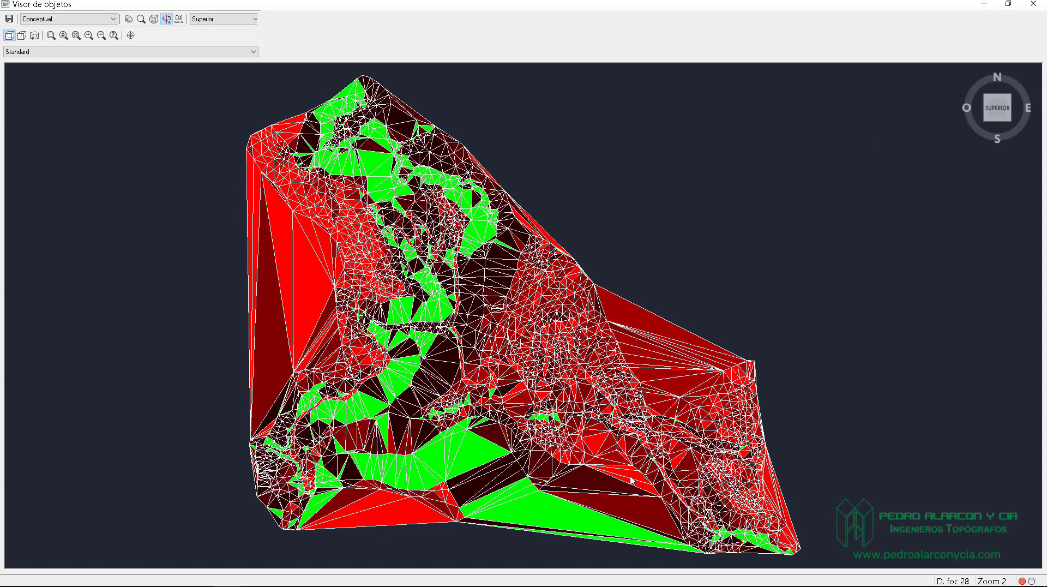
left_click_drag(463, 423, 505, 310)
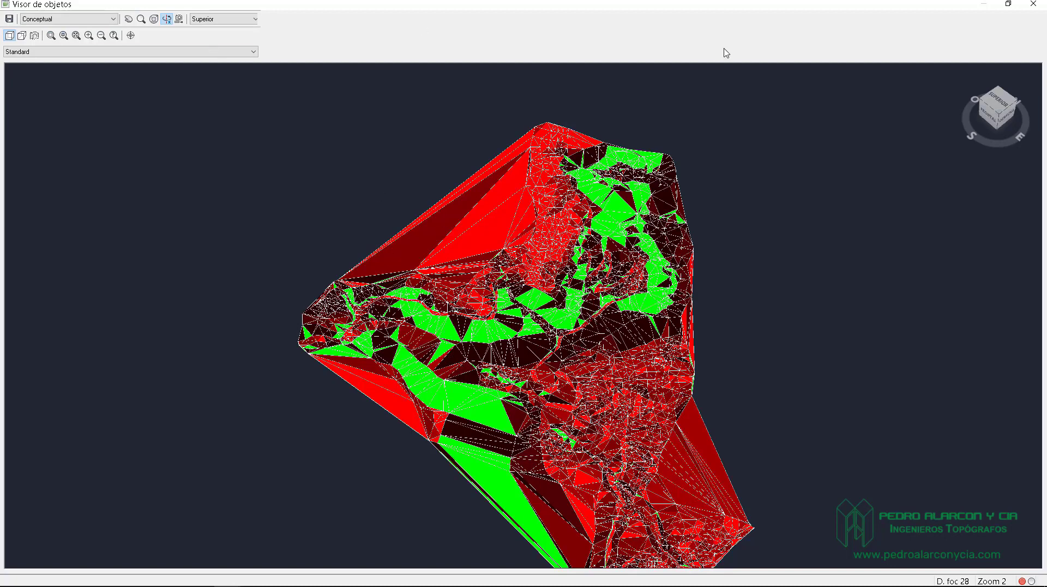
left_click(1033, 3)
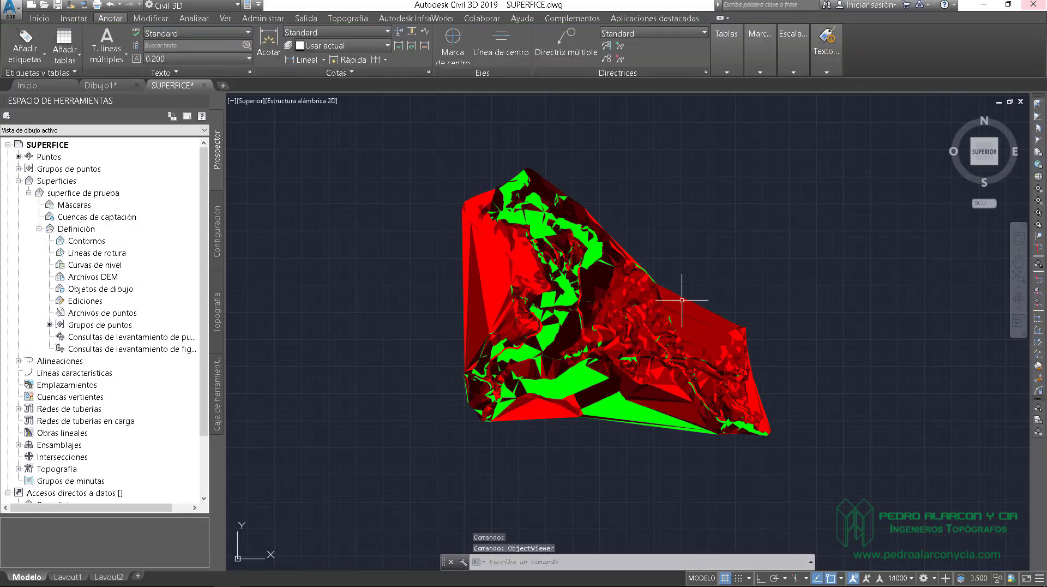
Set the display type of the surface style's Taludes to Caras 3D and apply the style
right_click(588, 331)
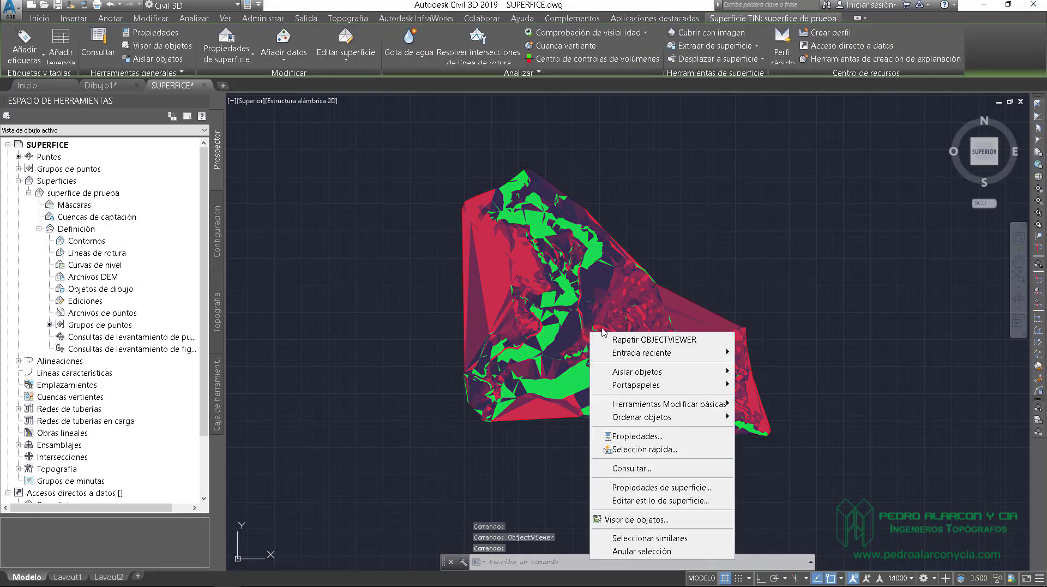
left_click(656, 502)
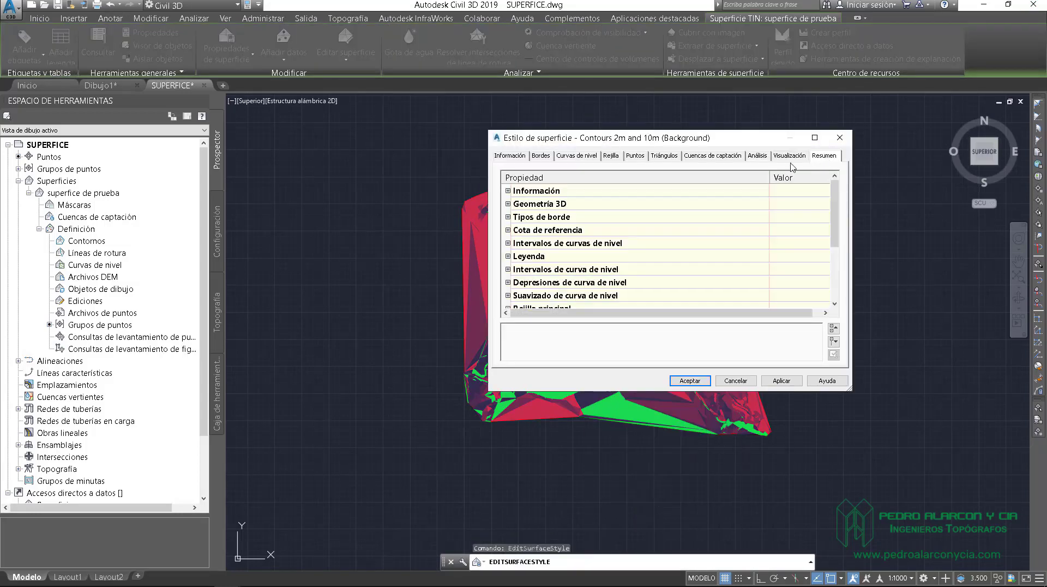
scroll(646, 244, "down", 4)
scroll(600, 267, "up", 1)
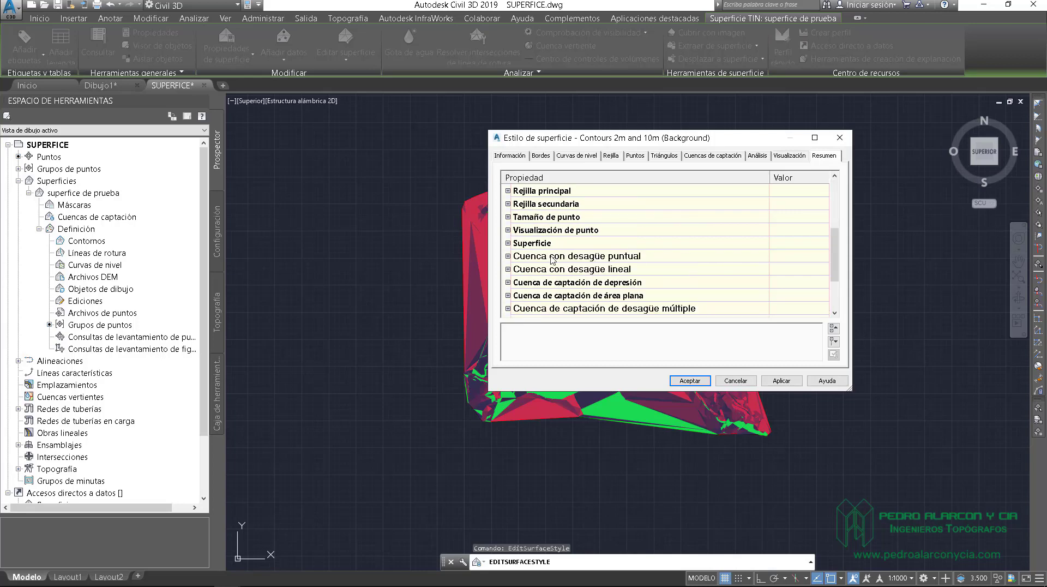
scroll(543, 292, "down", 2)
left_click(507, 295)
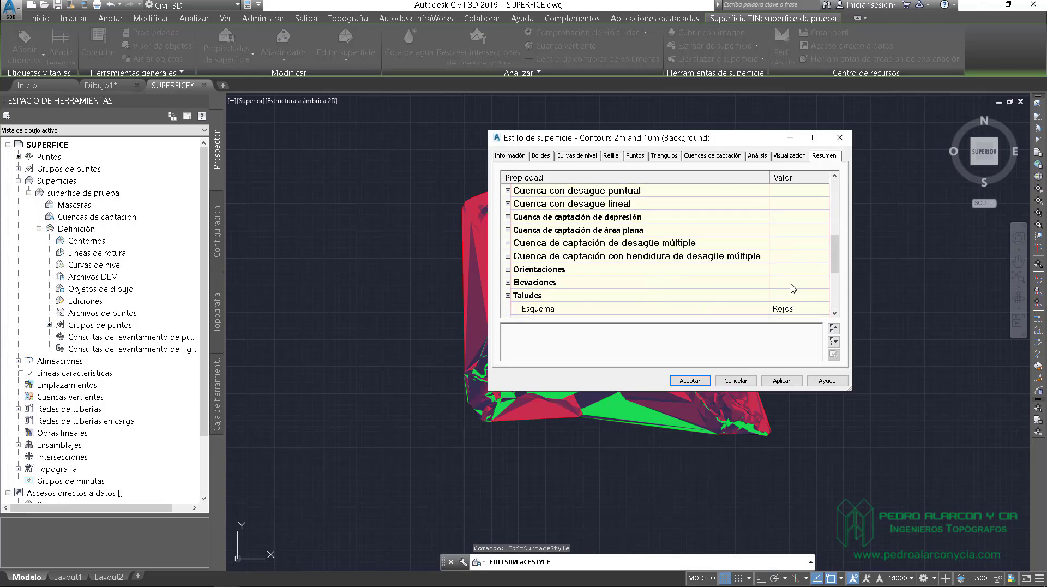
scroll(793, 289, "down", 3)
left_click(793, 246)
left_click(793, 246)
left_click(799, 266)
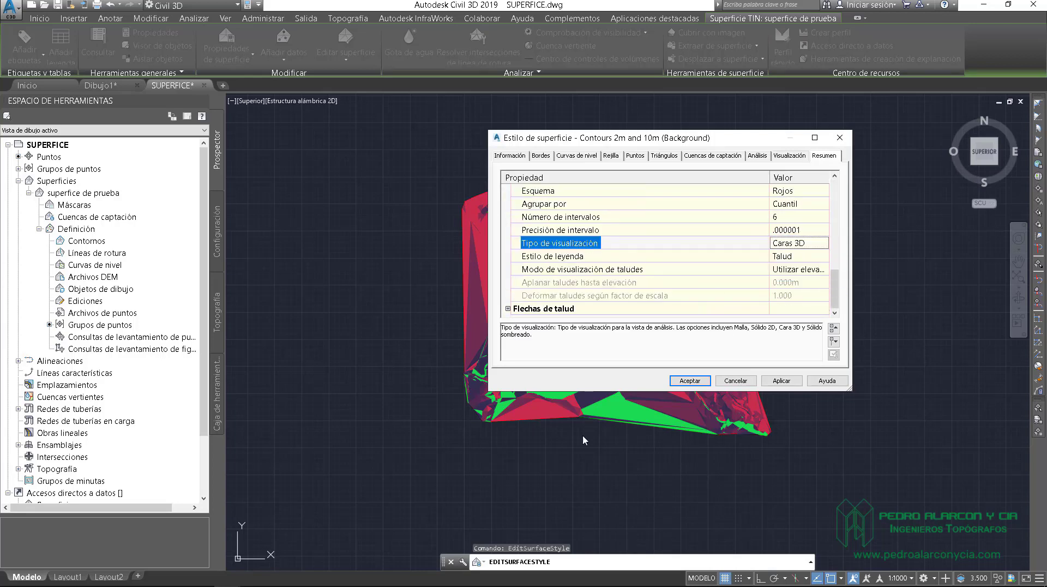
left_click(781, 380)
left_click(690, 381)
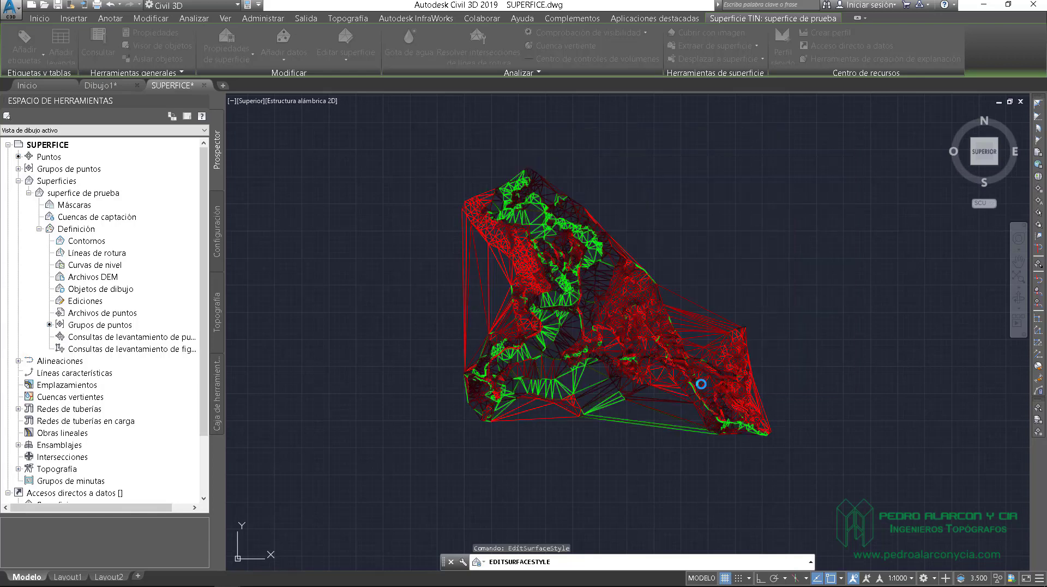
Examine the coloured slopes in the object viewer from the Isométrica SO view, orbiting around the relief
left_click(612, 311)
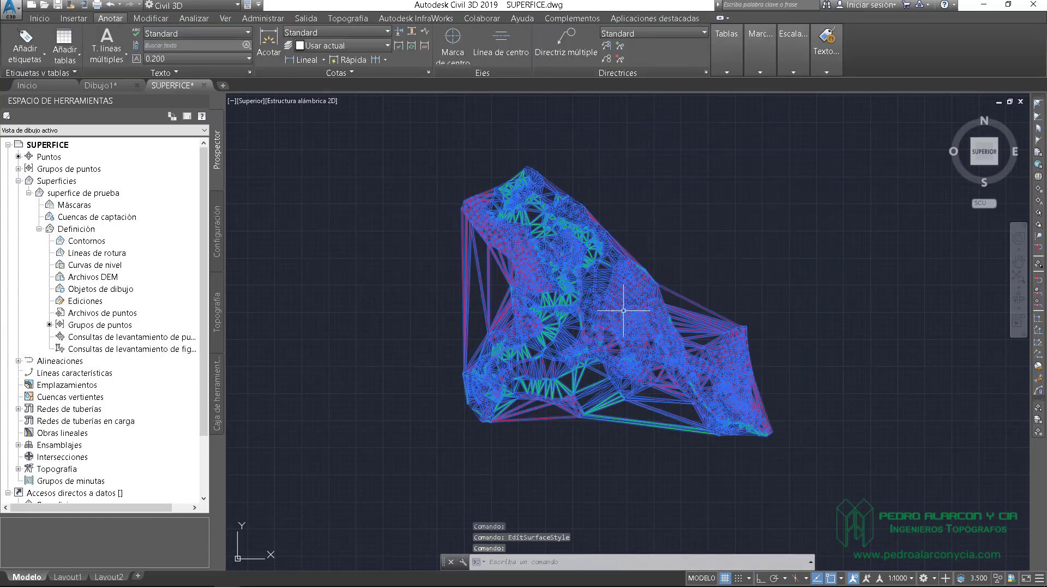
right_click(628, 311)
left_click(676, 497)
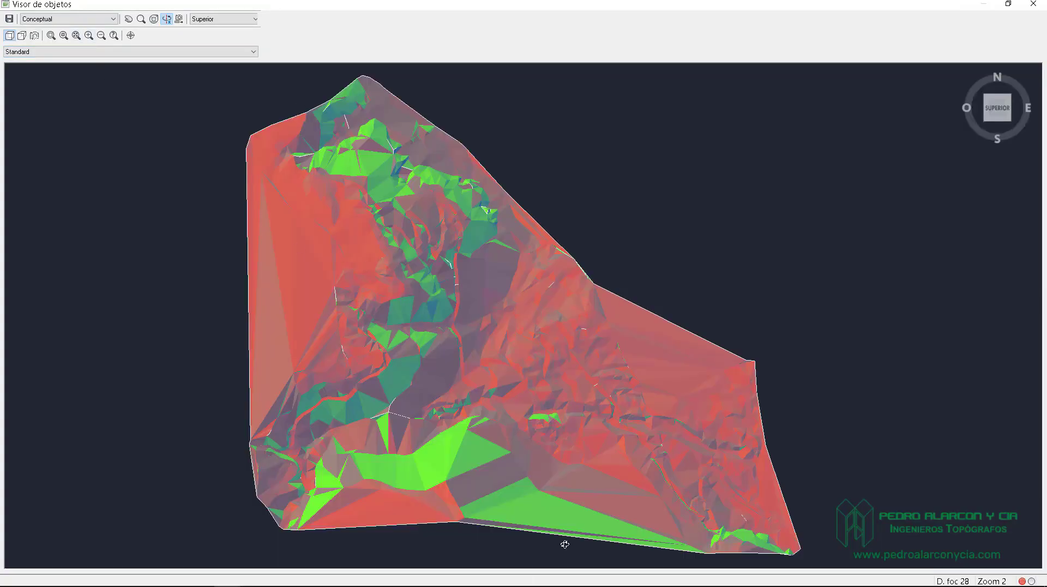
left_click(254, 19)
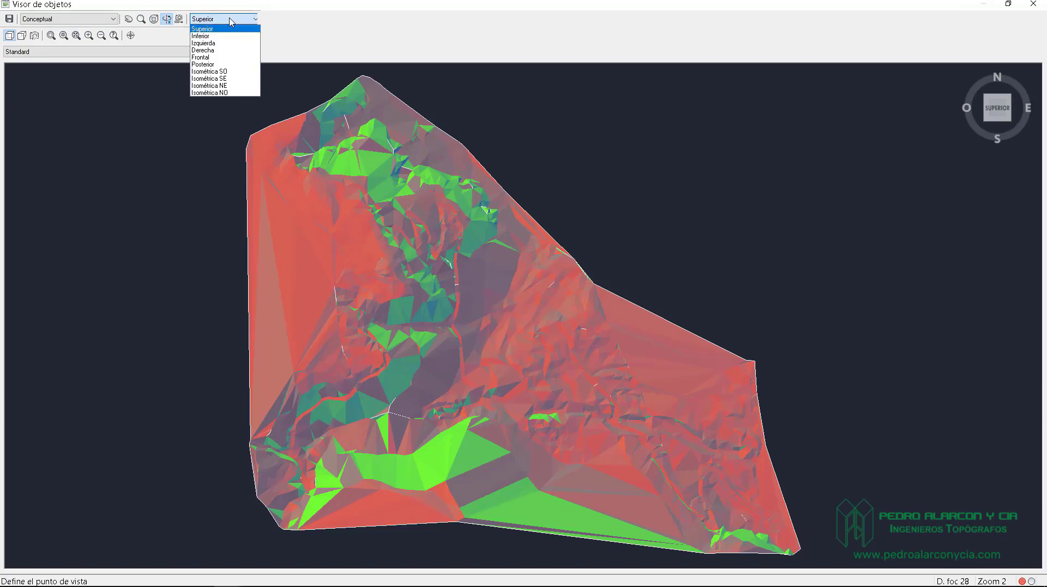
left_click(215, 72)
left_click_drag(692, 372, 397, 392)
scroll(537, 282, "up", 5)
left_click_drag(537, 281, 312, 443)
left_click_drag(188, 451, 272, 463)
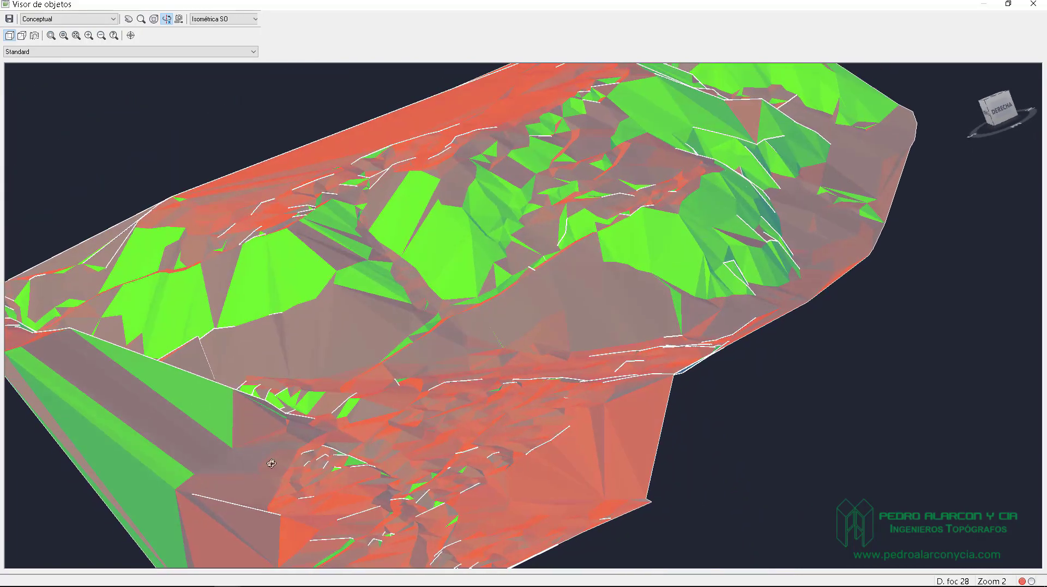
left_click_drag(705, 368, 252, 328)
left_click_drag(579, 383, 661, 328)
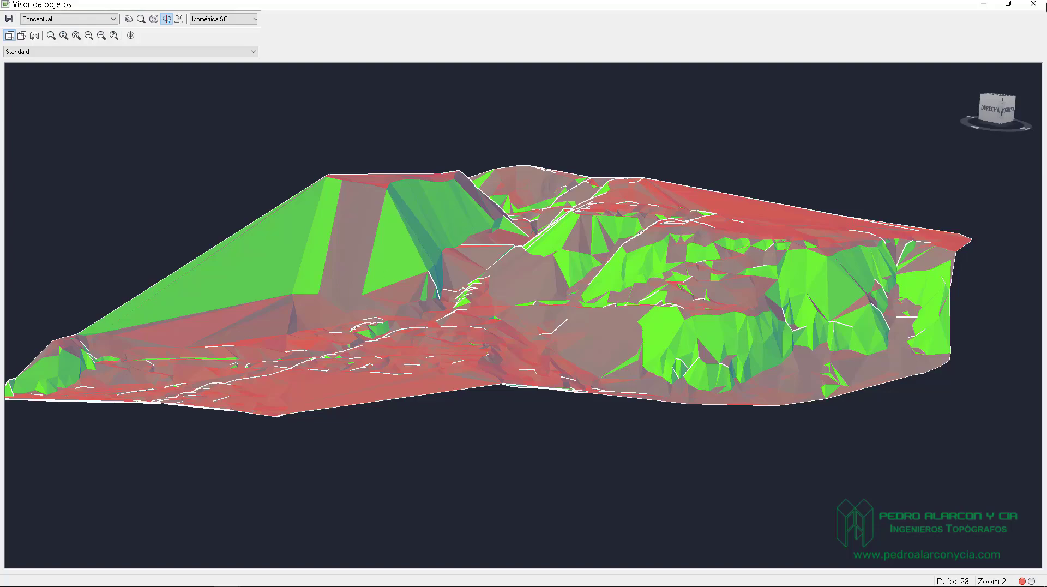
left_click(1033, 3)
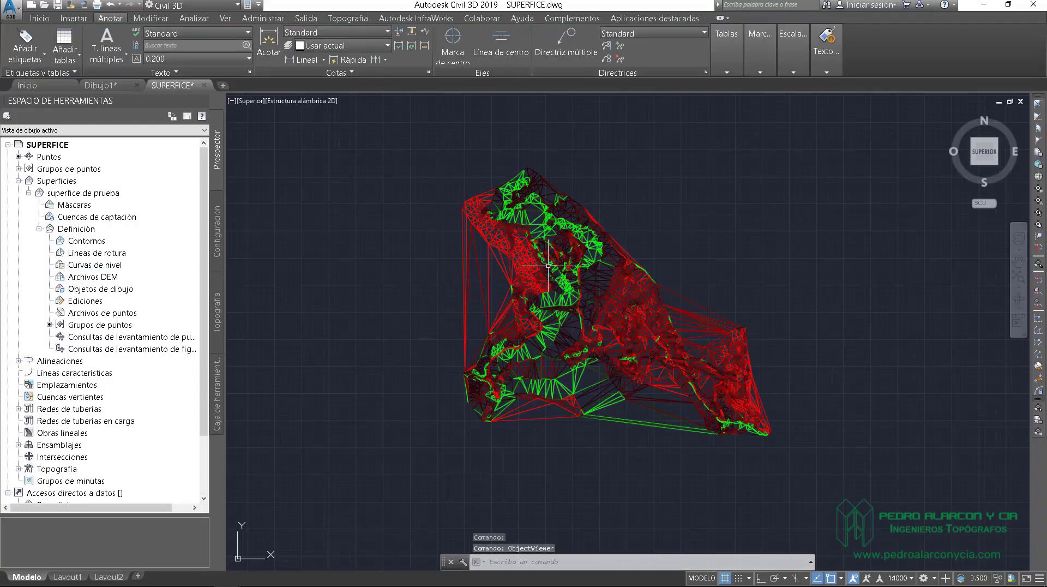
Set the display type of the surface style's Taludes back to Sólido 2D and apply the style
left_click(537, 261)
right_click(543, 264)
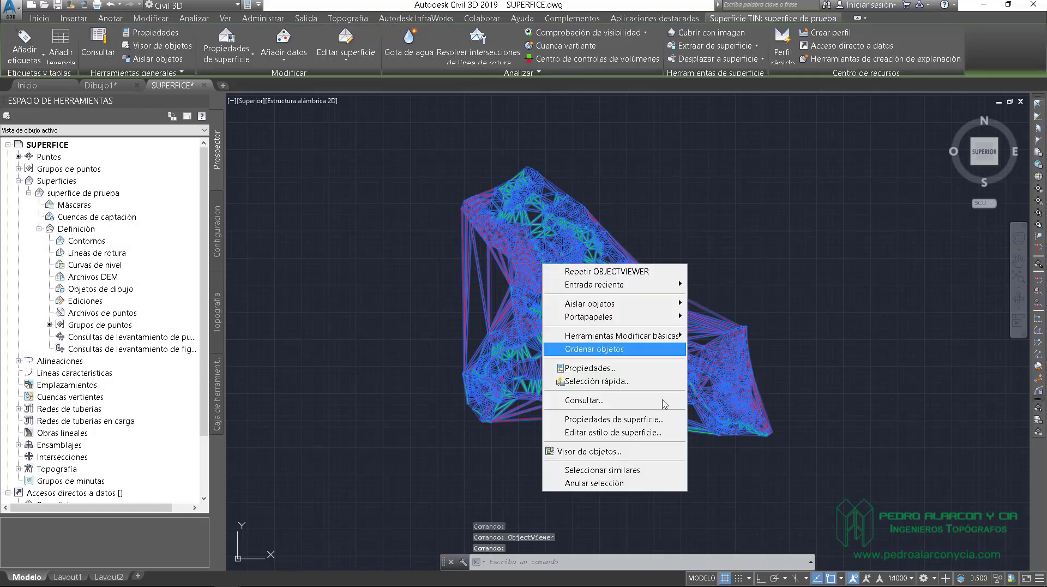
left_click(613, 434)
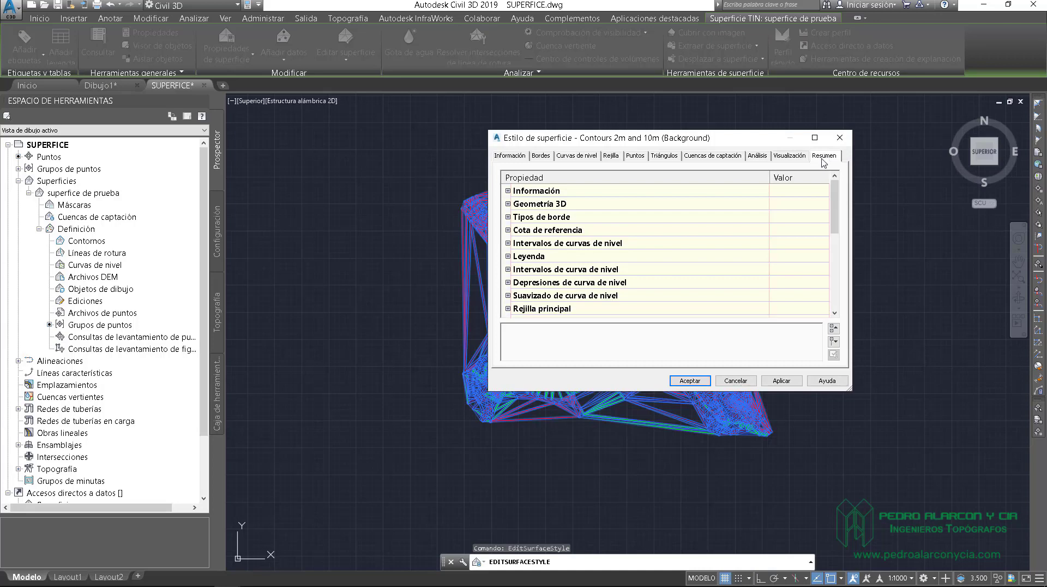
scroll(563, 289, "down", 3)
scroll(552, 291, "down", 2)
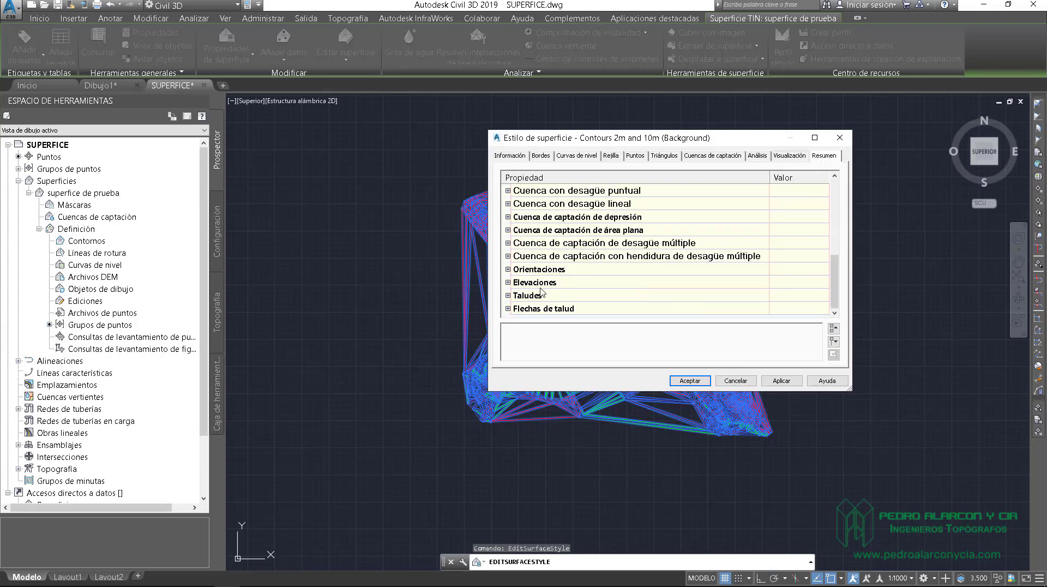
left_click(508, 297)
scroll(781, 295, "down", 3)
left_click(801, 247)
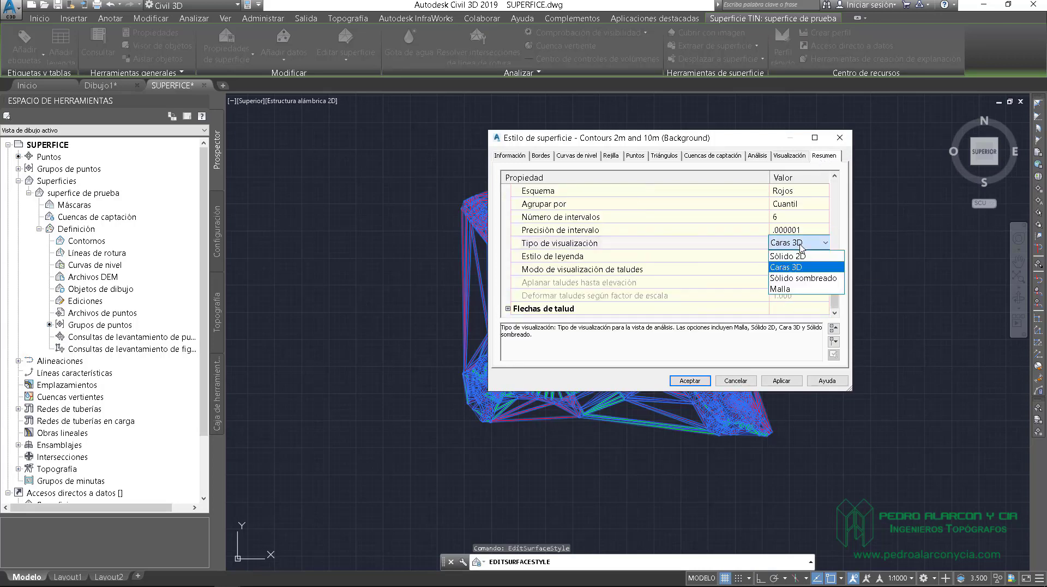
left_click(785, 256)
left_click(781, 380)
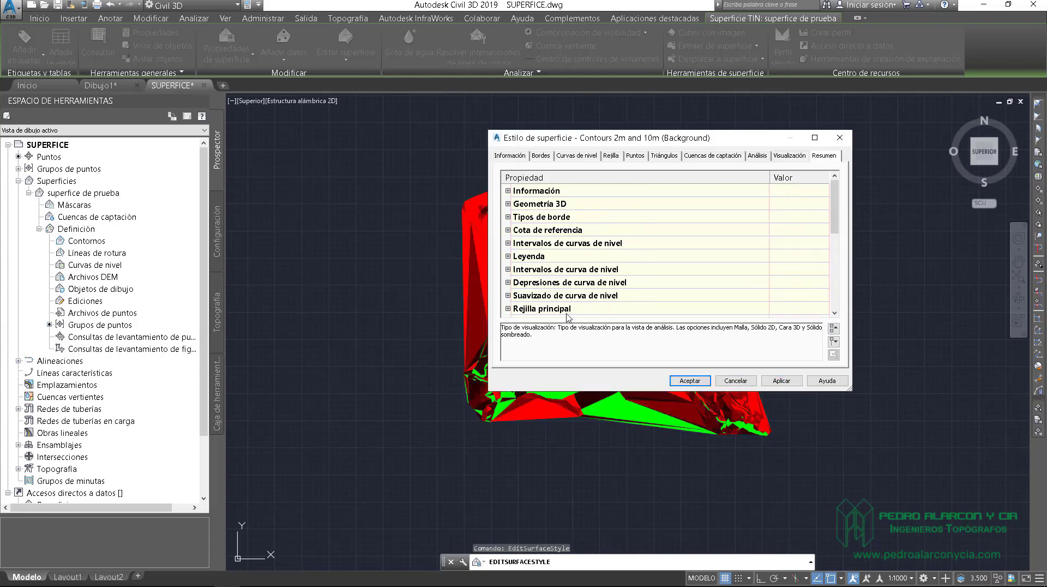
left_click(689, 380)
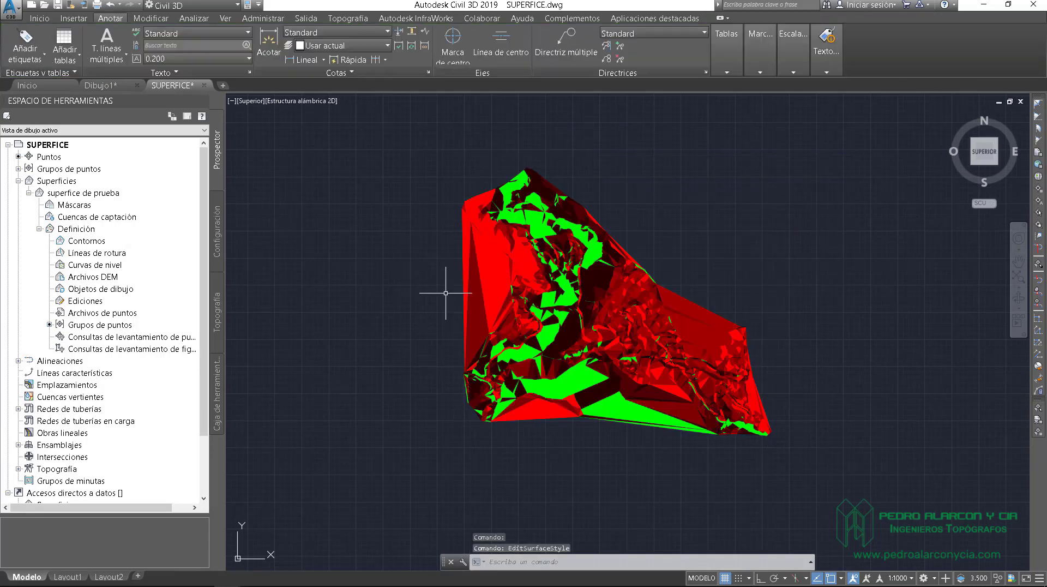
Add a dynamic Taludes legend table for the surface and place it in the empty area northwest of the surface
left_click(505, 276)
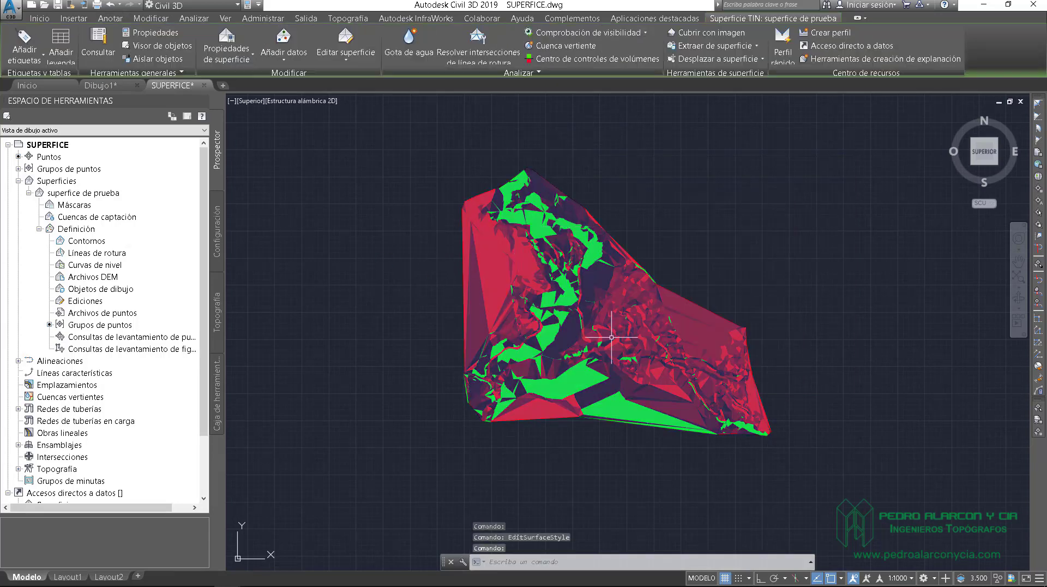
left_click(110, 18)
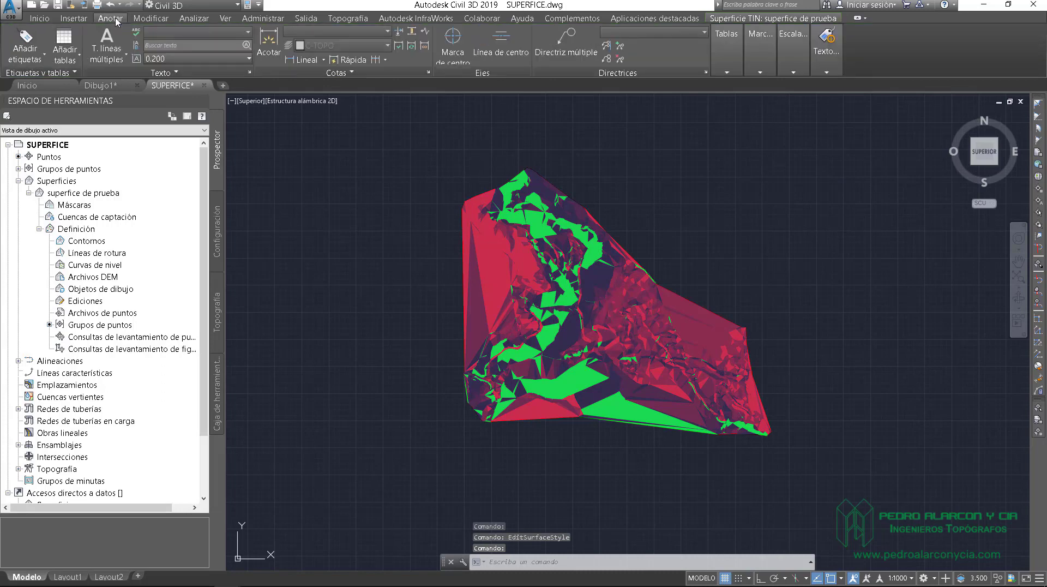
left_click(61, 43)
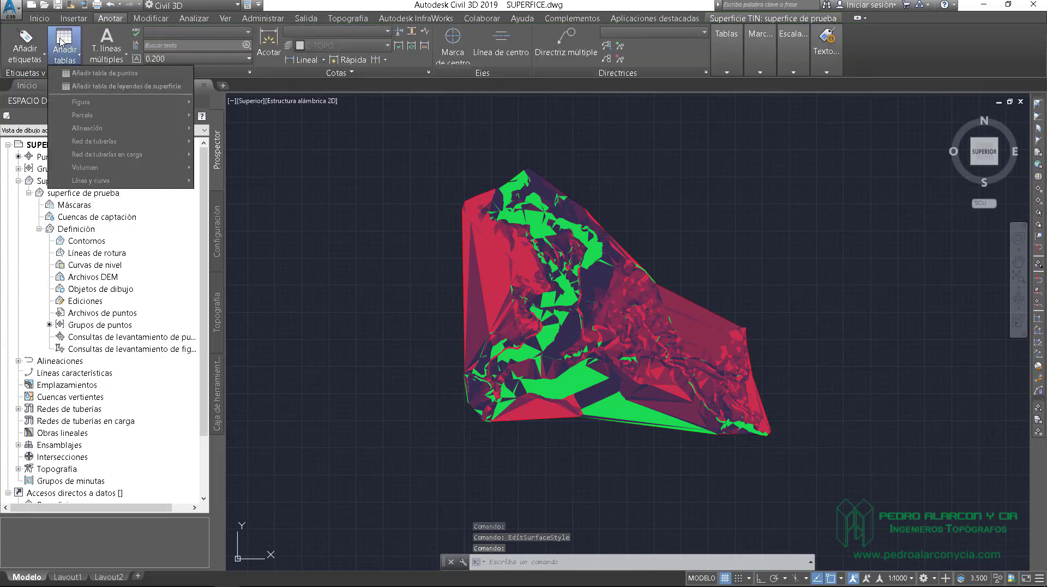
left_click(98, 89)
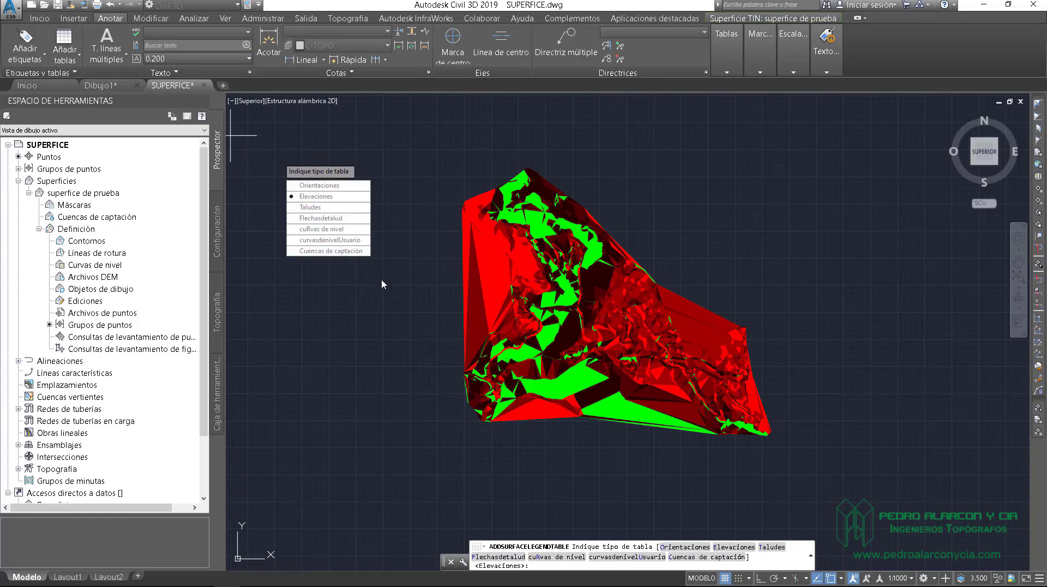
left_click(320, 208)
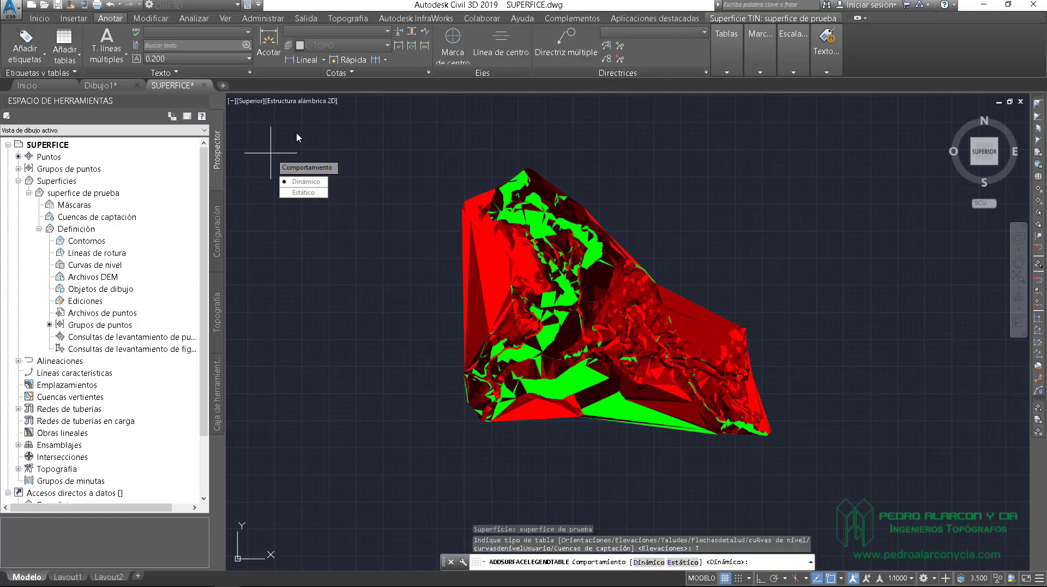
left_click(302, 185)
left_click(296, 167)
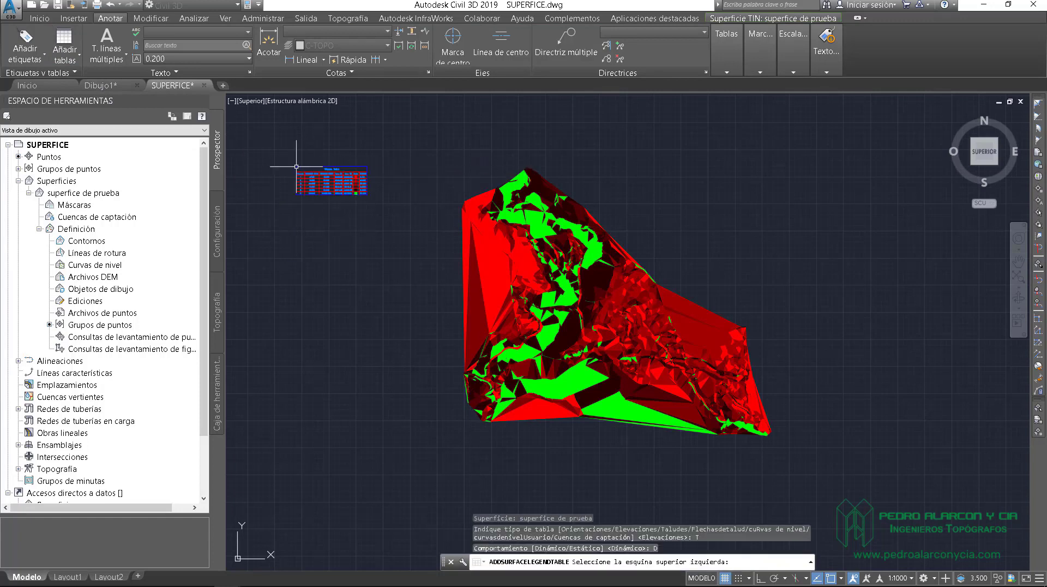
Open the Talud table style for editing from the properties of the slopes table
middle_click_drag(354, 213, 490, 264)
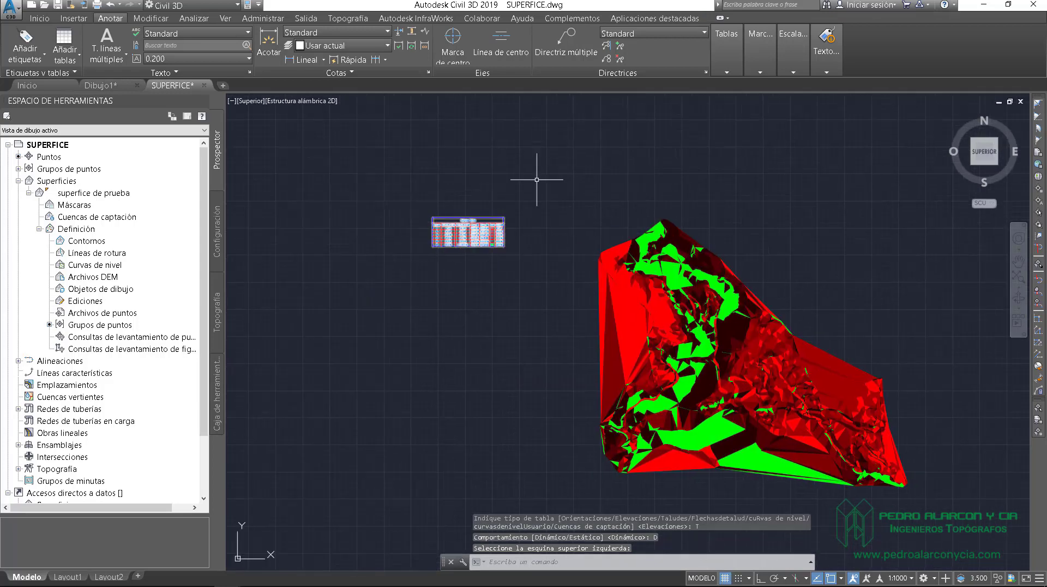
scroll(464, 238, "up", 5)
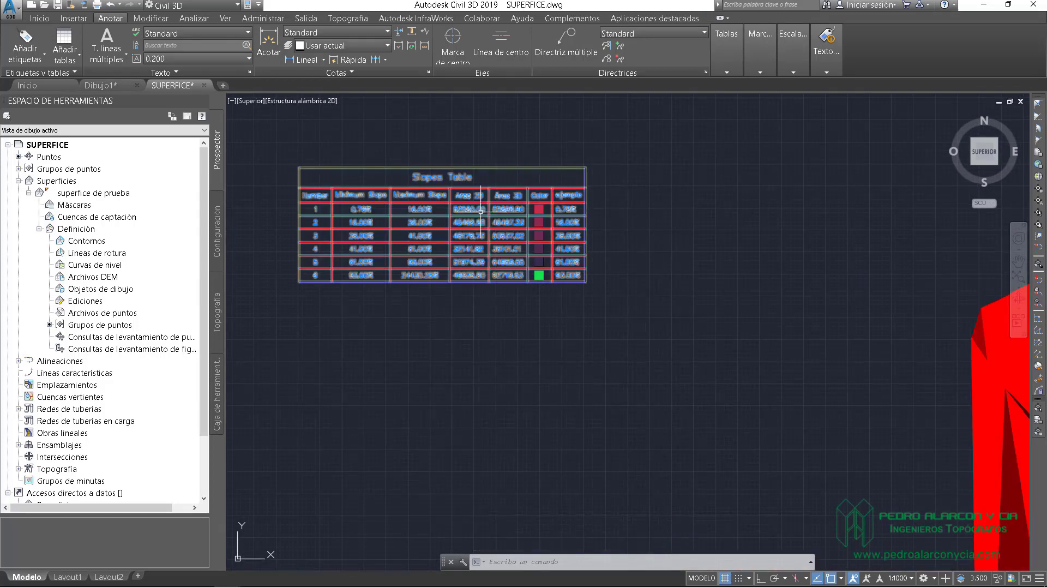
middle_click_drag(477, 137, 536, 169)
left_click(522, 245)
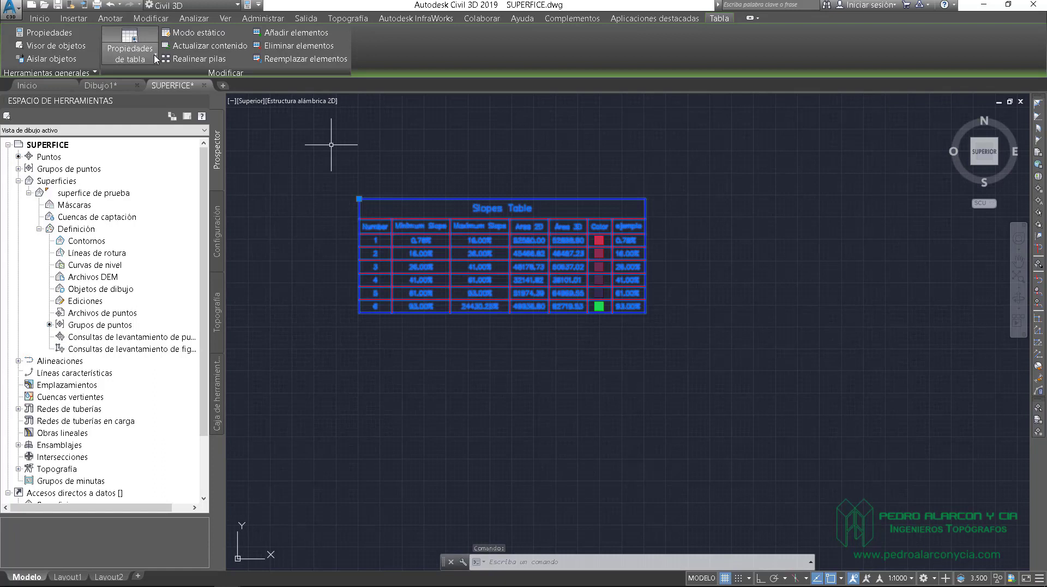
left_click(130, 44)
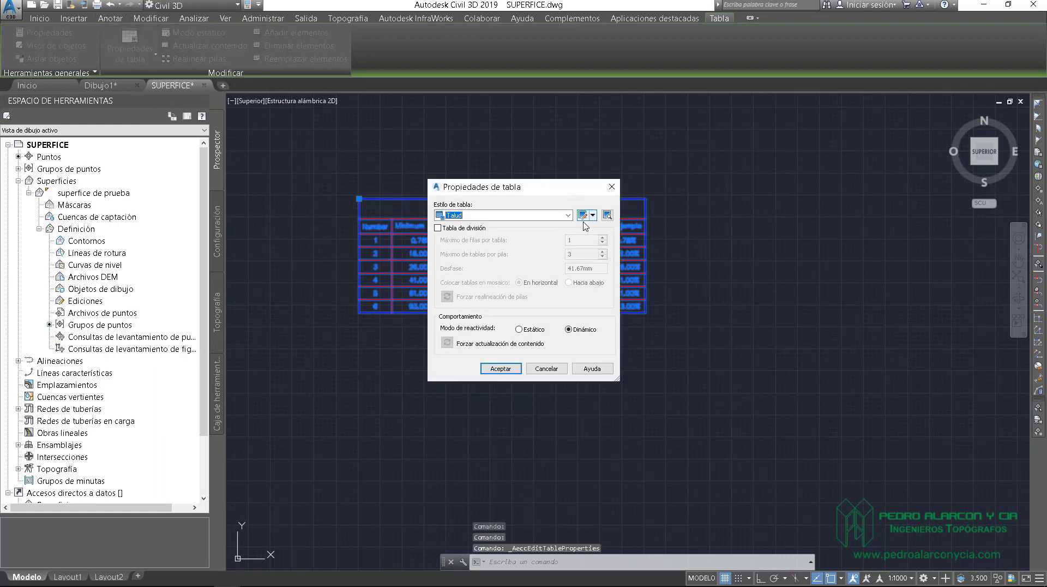
left_click(582, 215)
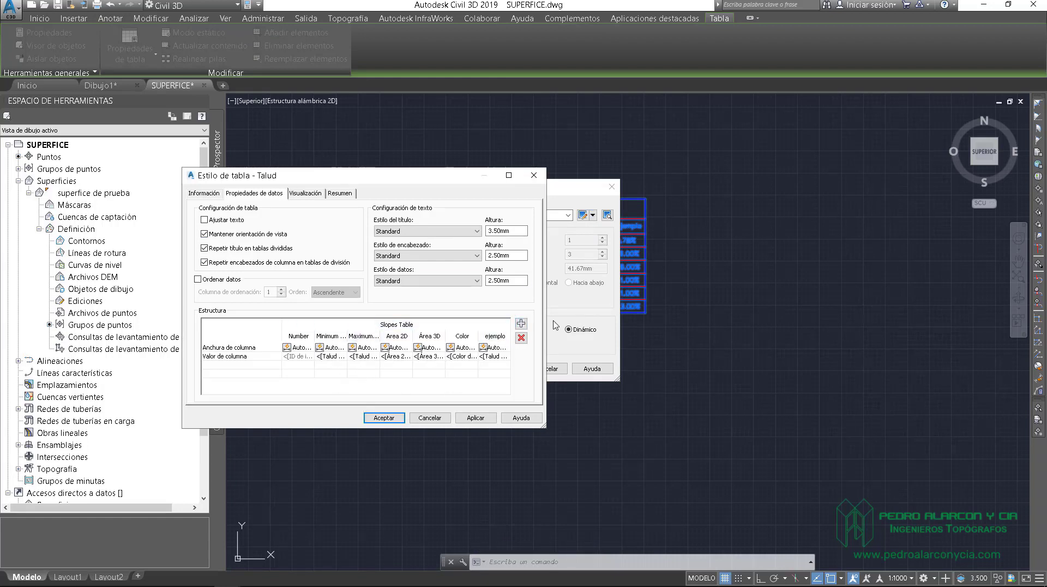
Add a new column at the end of the Talud table style's structure and give it the heading ejemplo
left_click(521, 323)
left_click_drag(447, 391, 484, 391)
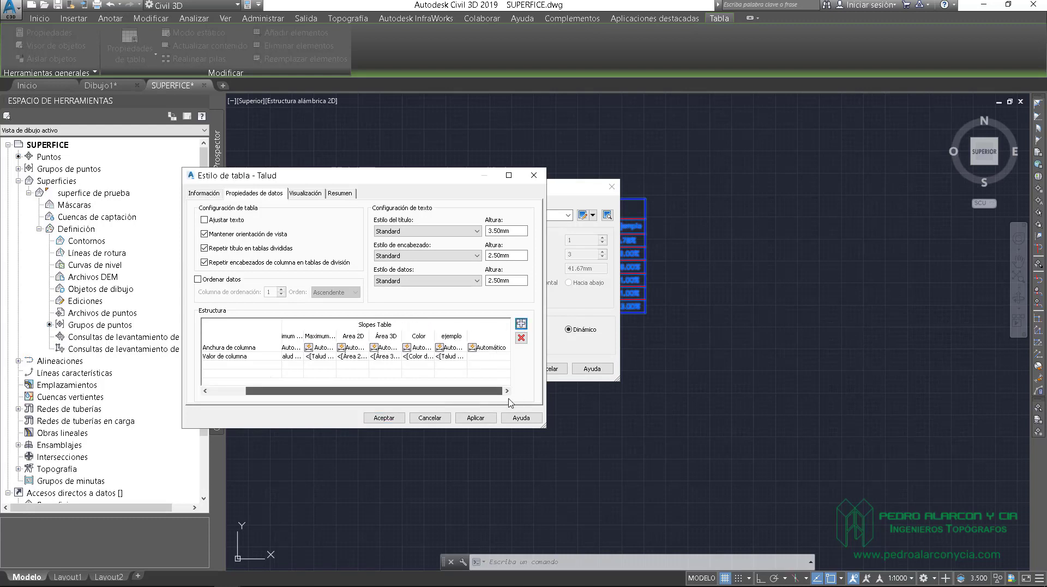
double_click(476, 335)
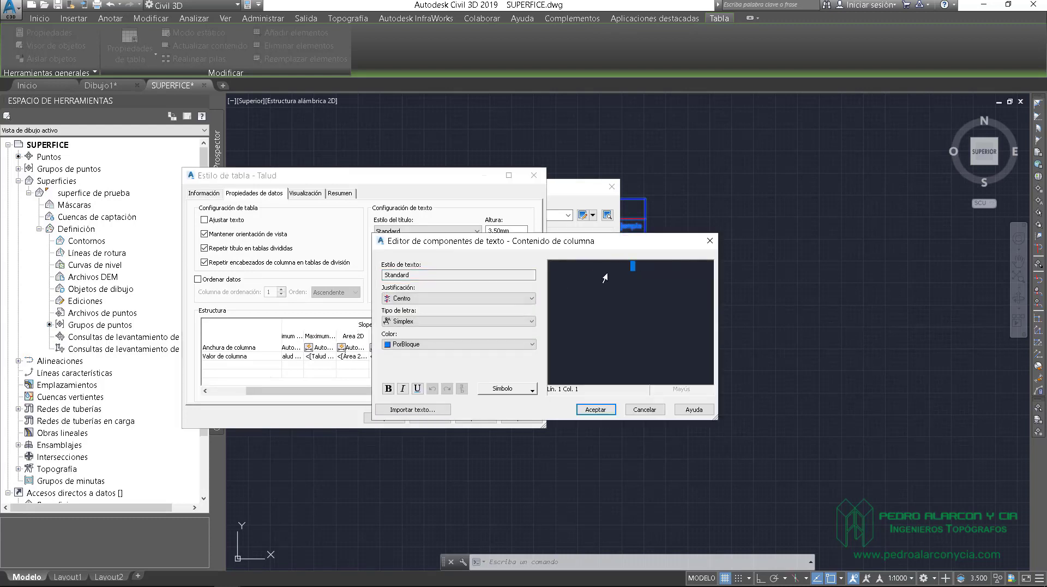
type("ejemplo")
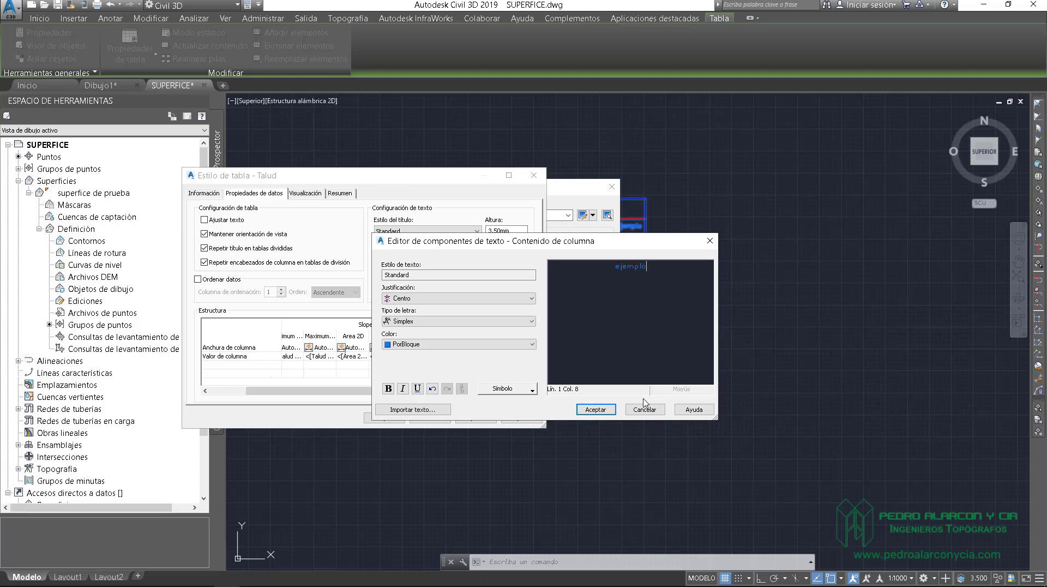
left_click(614, 411)
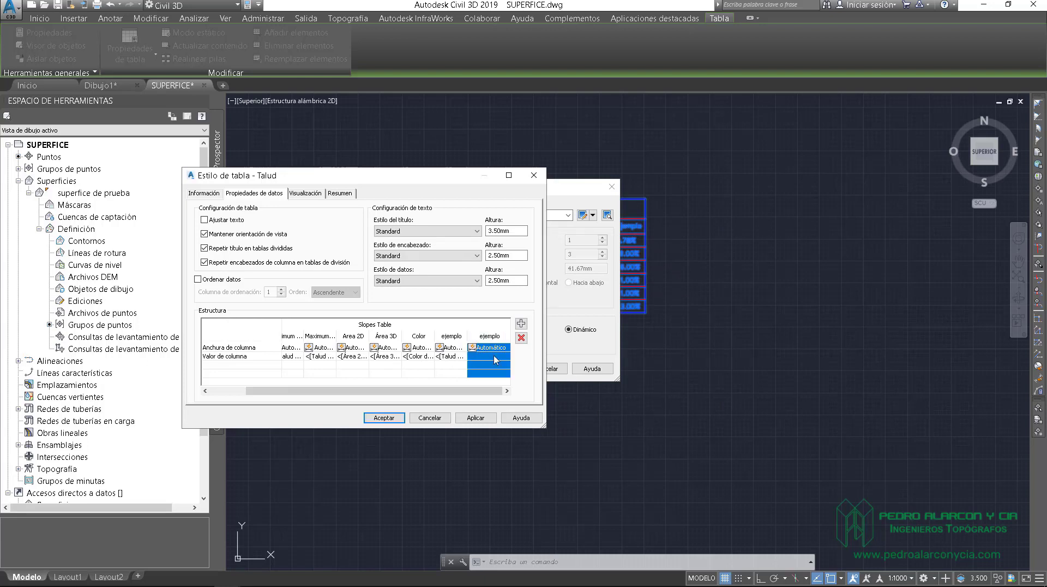
Fill the new ejemplo column's value with the property Talud mínimo de intervalo de superficies and apply the style to the slopes table
double_click(495, 358)
left_click(472, 287)
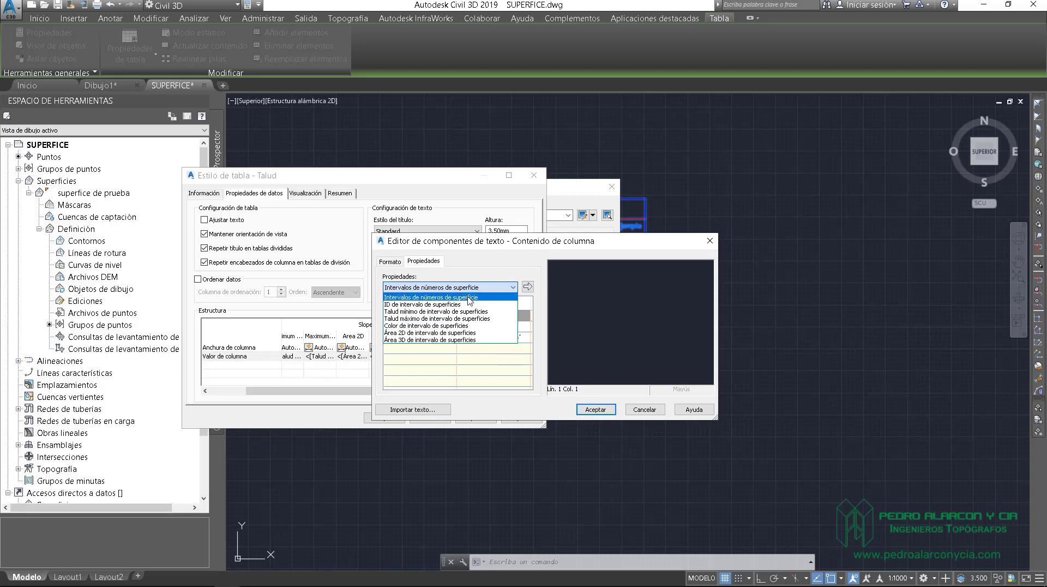
left_click(436, 311)
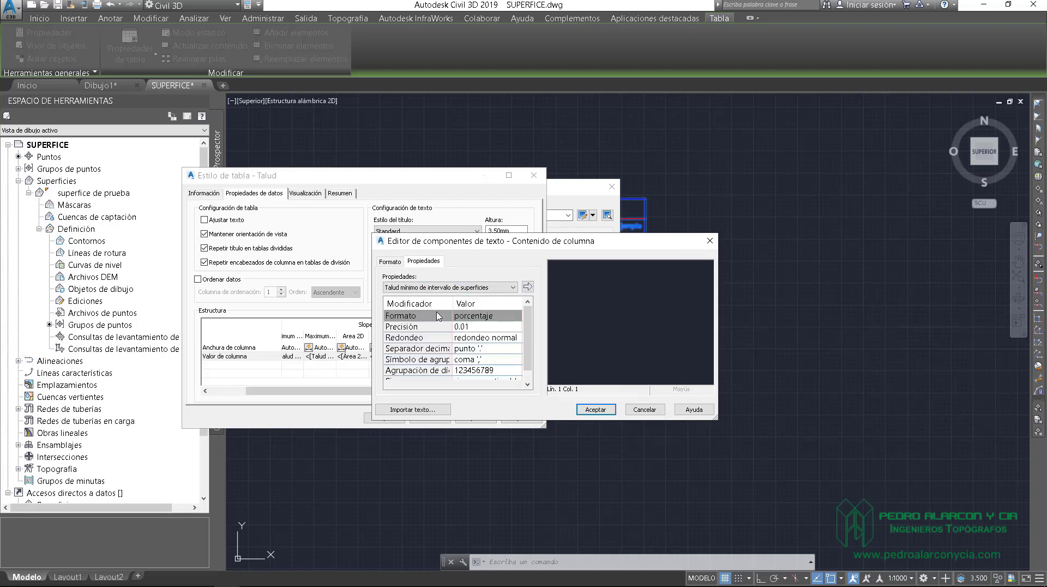
left_click(527, 286)
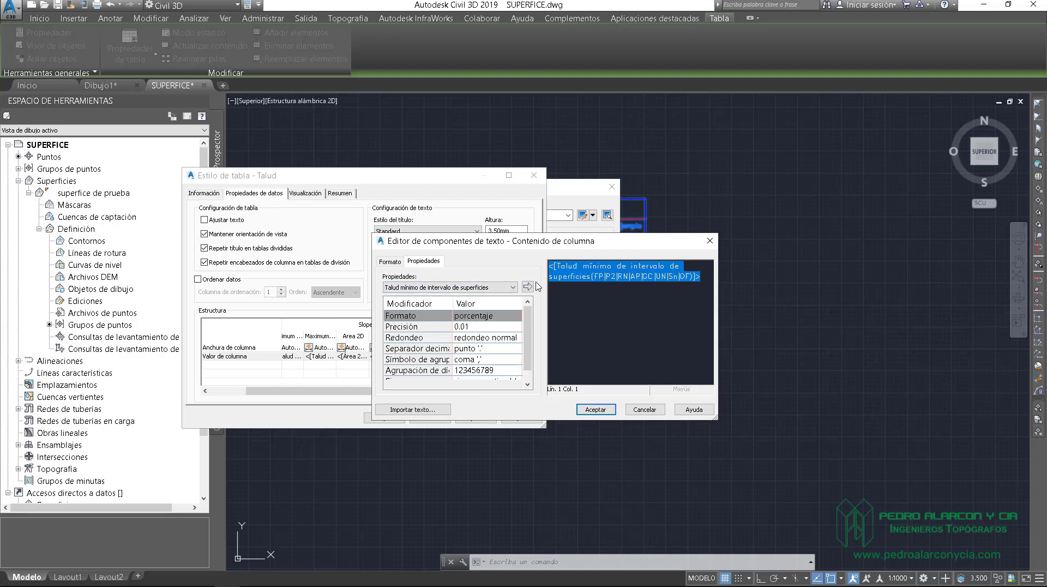
left_click(595, 409)
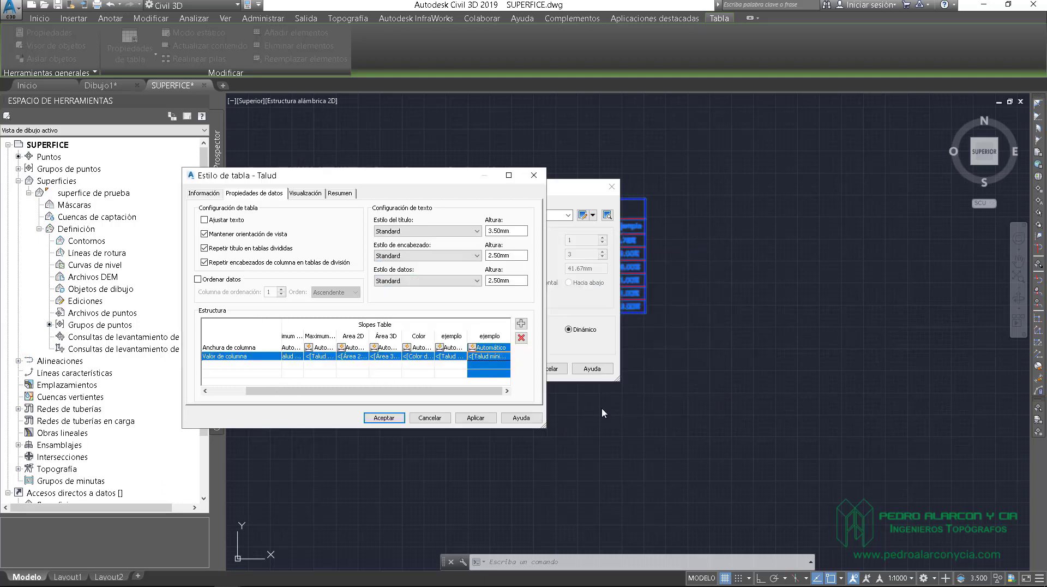
left_click(393, 418)
left_click(501, 369)
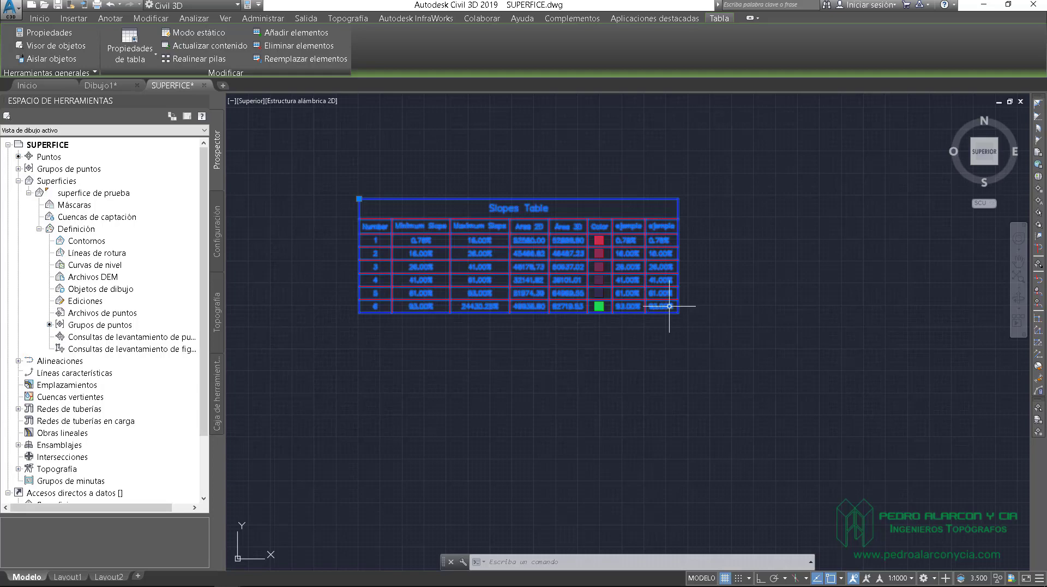
scroll(689, 343, "down", 5)
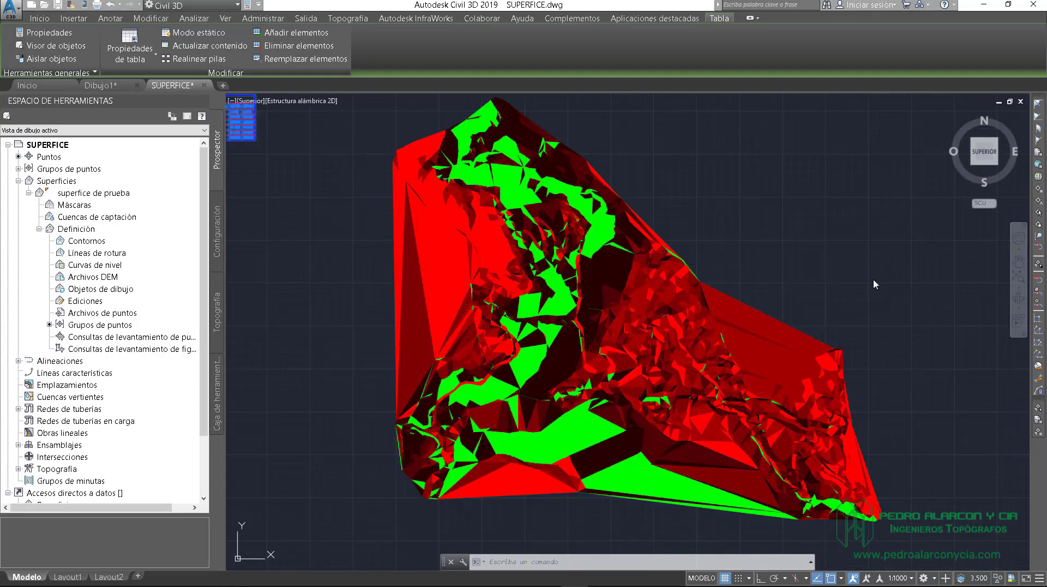